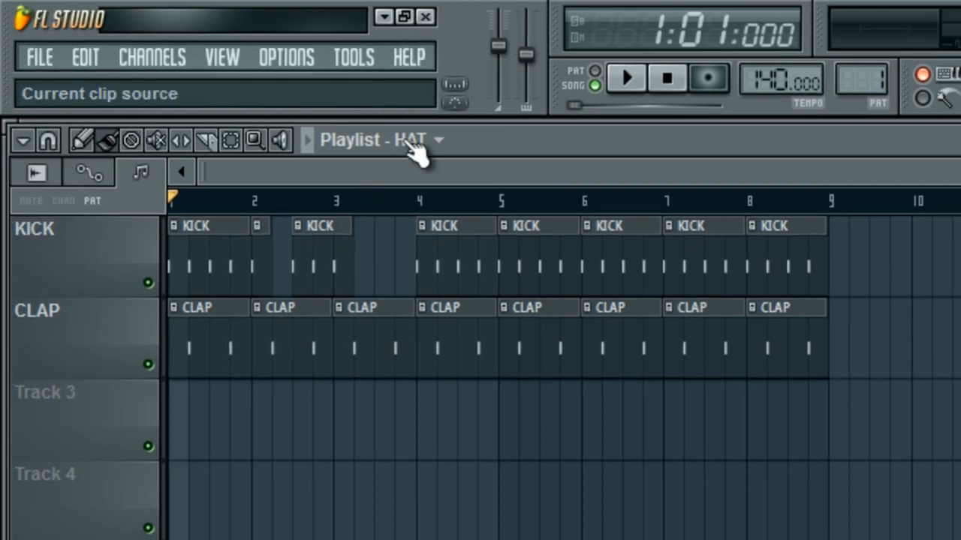
# - Fill Track 3 with HAT pattern clips from bar 1 through bar 8 and play the arrangement back
pyautogui.click(279, 202)
pyautogui.click(478, 411)
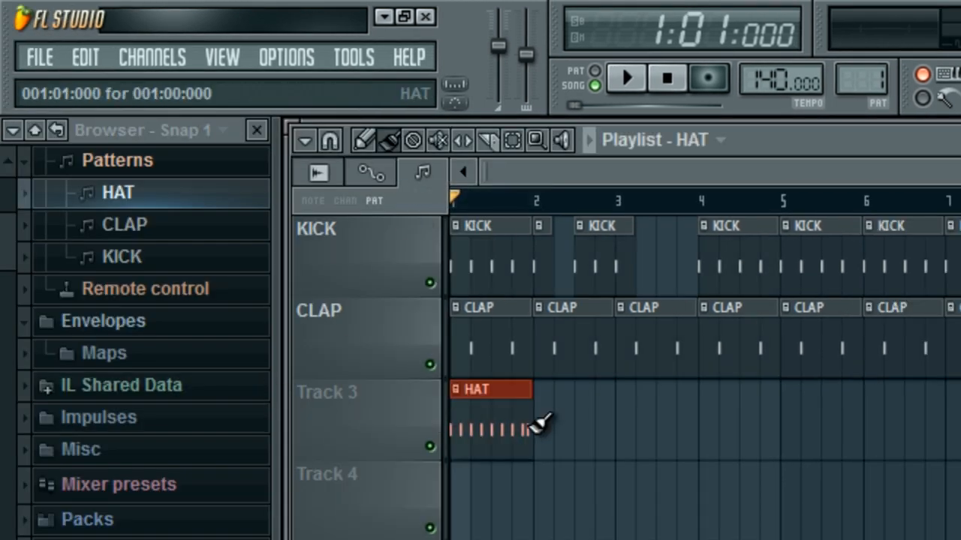
pyautogui.click(575, 422)
pyautogui.moveTo(635, 422); pyautogui.dragTo(960, 409)
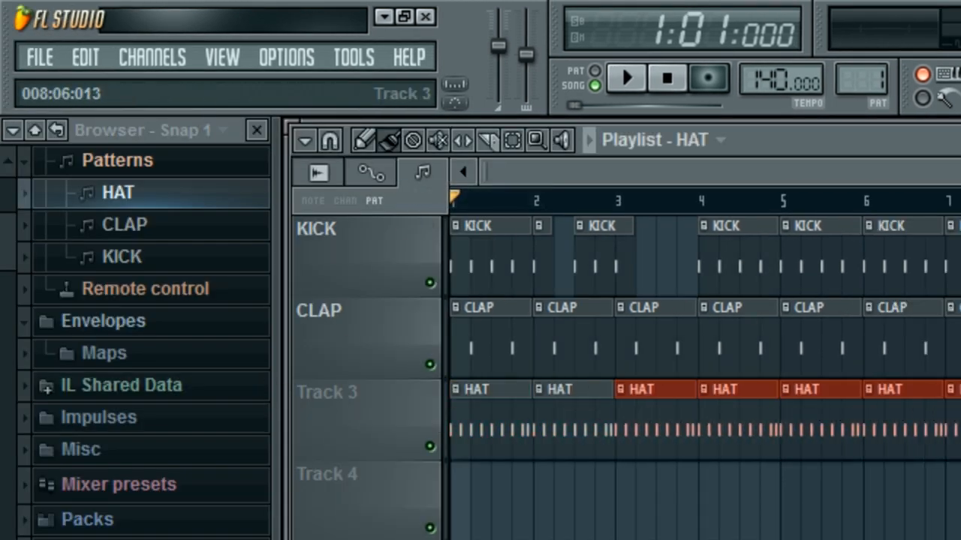
pyautogui.click(256, 130)
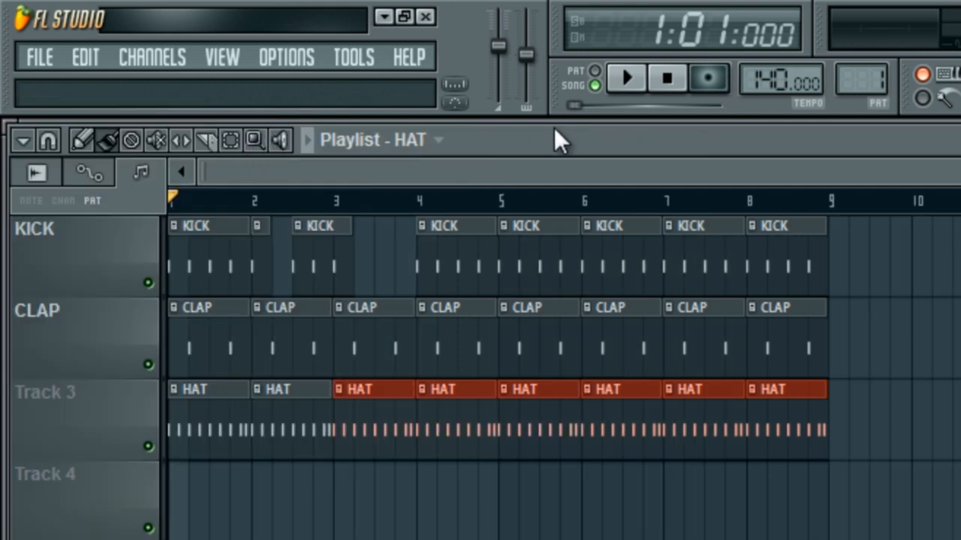
pyautogui.click(629, 81)
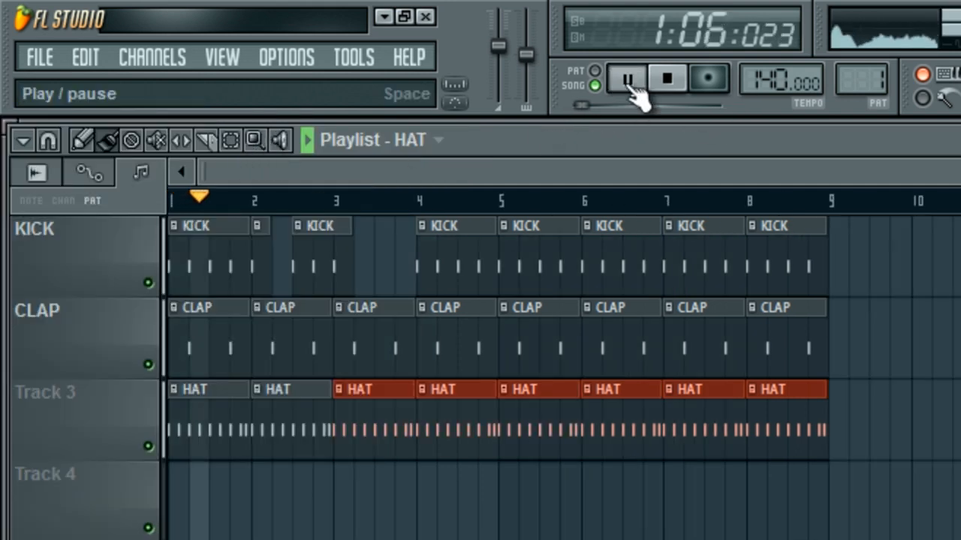
pyautogui.click(670, 96)
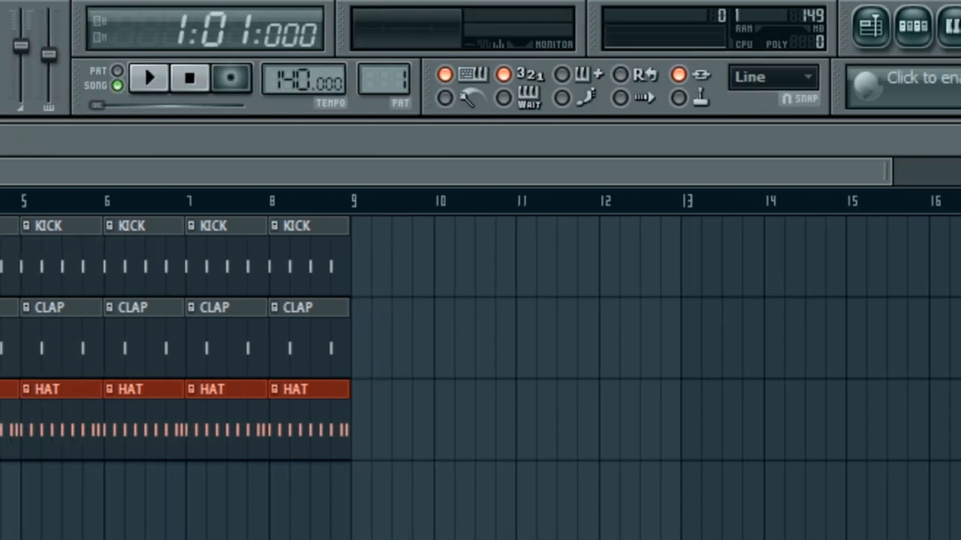
# - Replace the Snare channel with the FL Keys instrument
pyautogui.rightClick(424, 347)
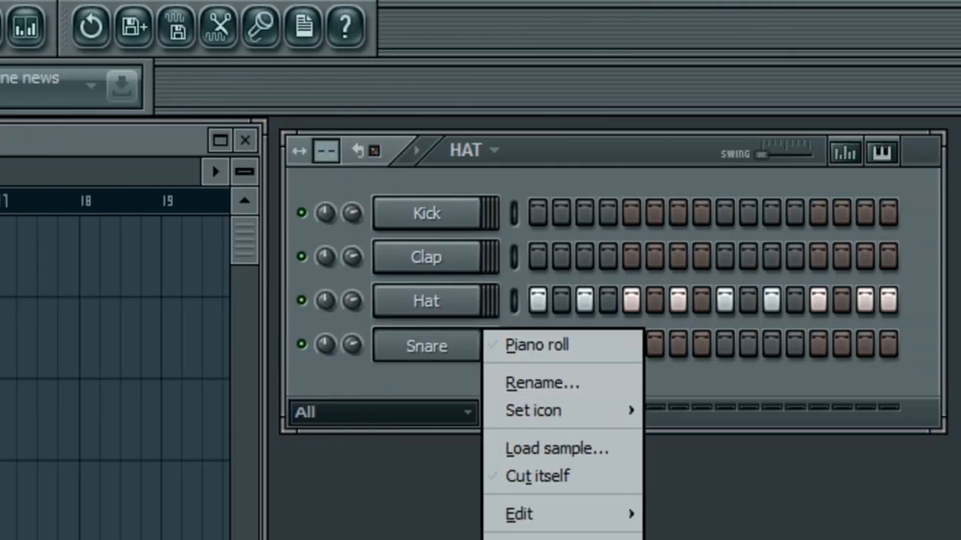
pyautogui.click(389, 377)
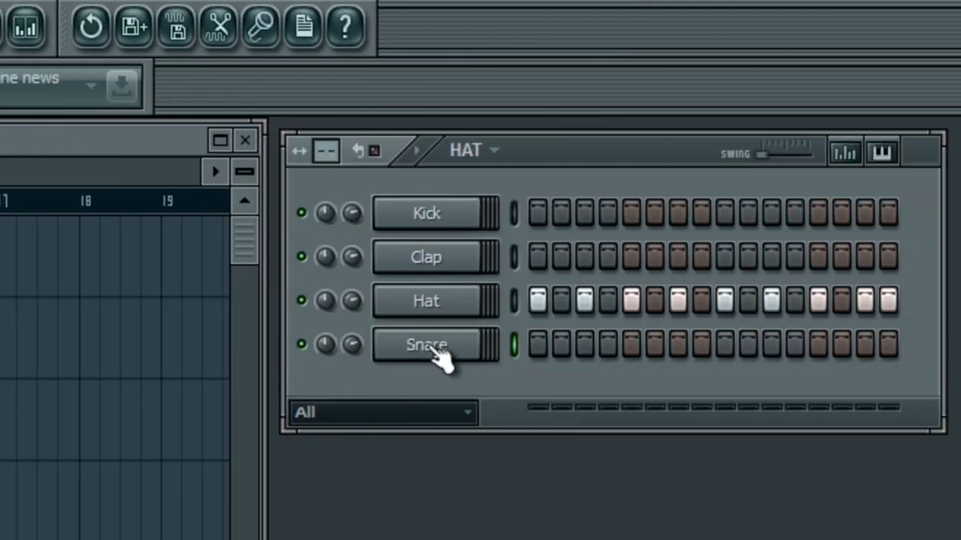
pyautogui.rightClick(425, 346)
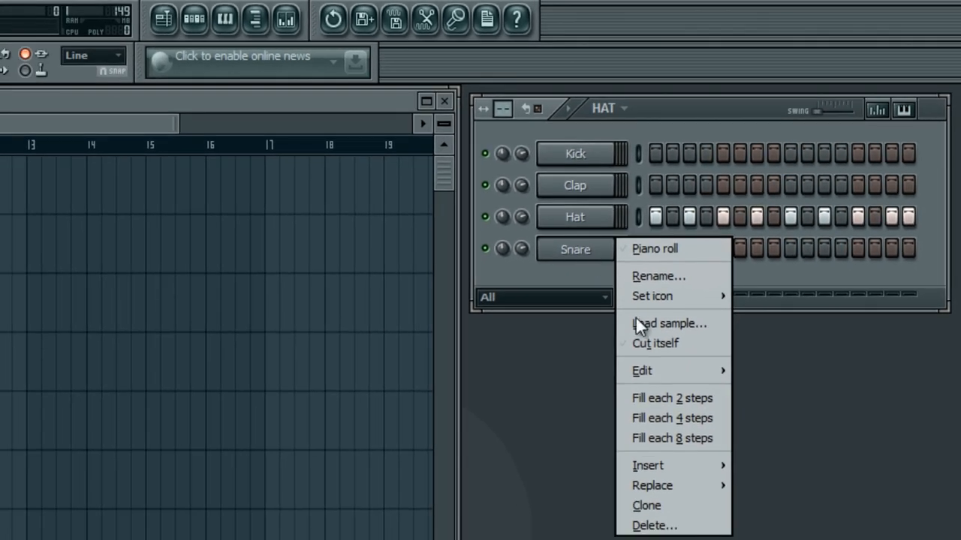
pyautogui.moveTo(656, 486)
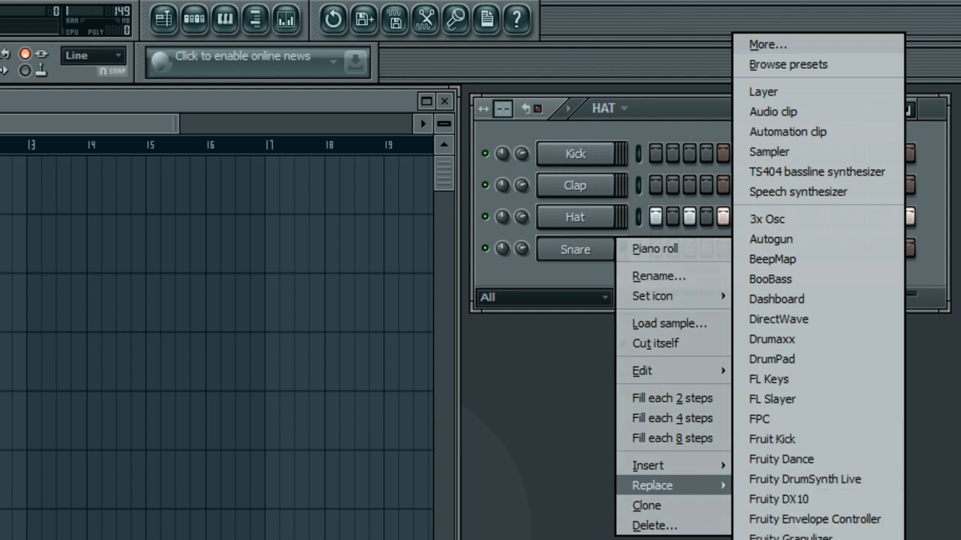
pyautogui.click(851, 379)
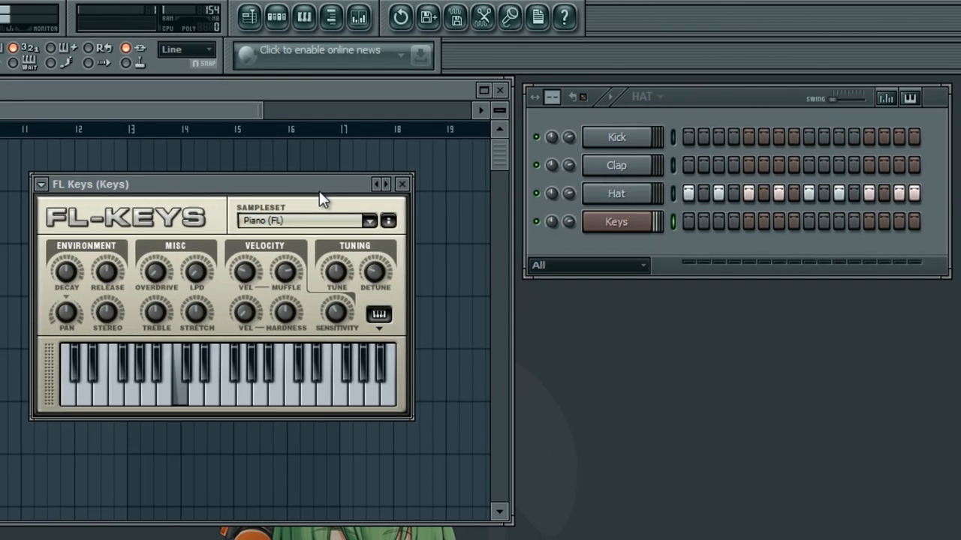
# - Audition notes across the FL Keys keyboard with the Piano (FL) sampleset and close the instrument window
pyautogui.press('c')
pyautogui.press('x')
pyautogui.press('z')
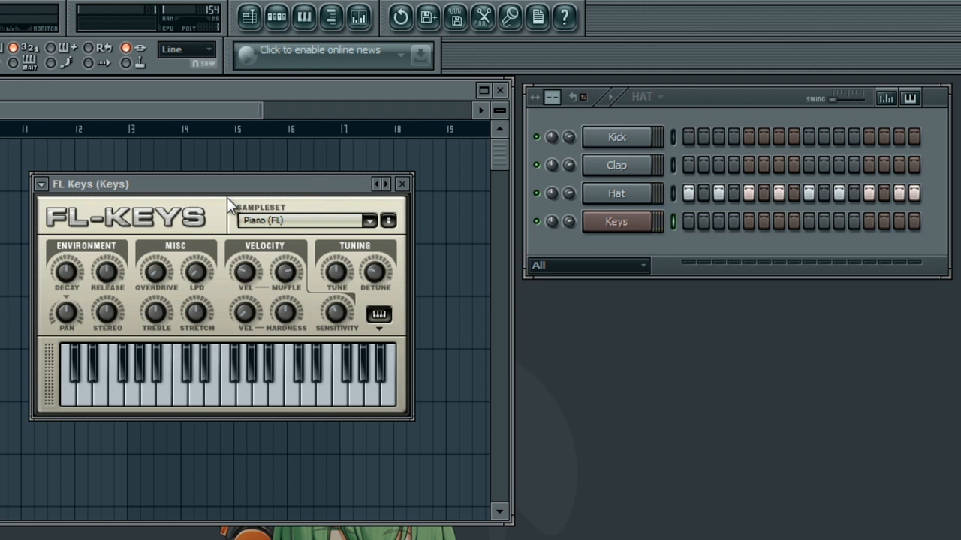
pyautogui.click(184, 402)
pyautogui.moveTo(231, 397)
pyautogui.mouseDown()
pyautogui.moveTo(400, 396)
pyautogui.moveTo(392, 397)
pyautogui.mouseUp()
pyautogui.moveTo(188, 402); pyautogui.dragTo(103, 404)
pyautogui.click(402, 183)
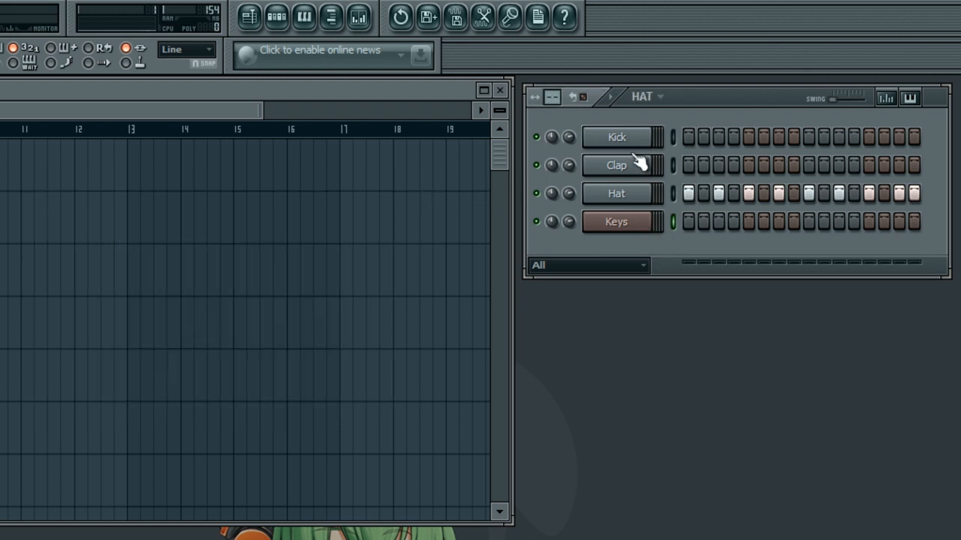
# - Insert a new pattern and name it PIANO
pyautogui.click(655, 101)
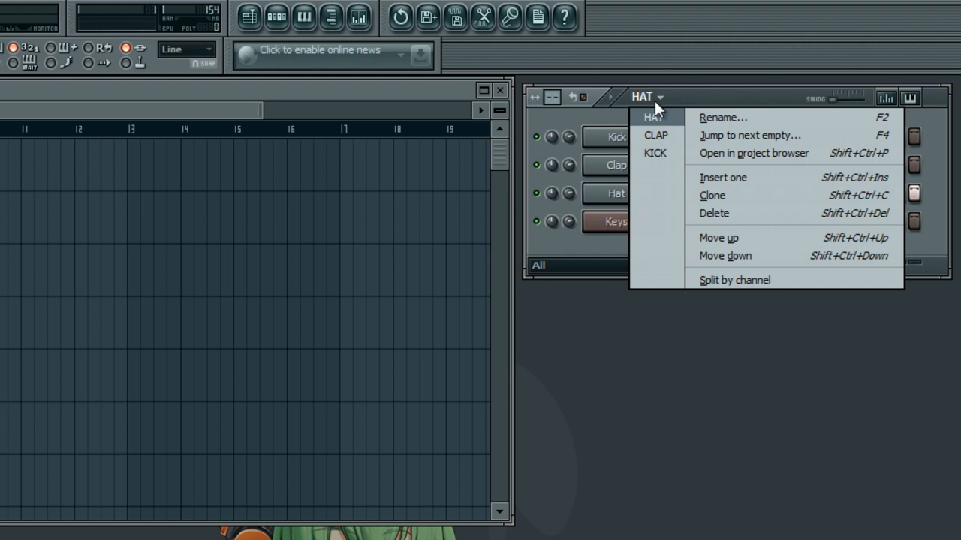
pyautogui.click(731, 178)
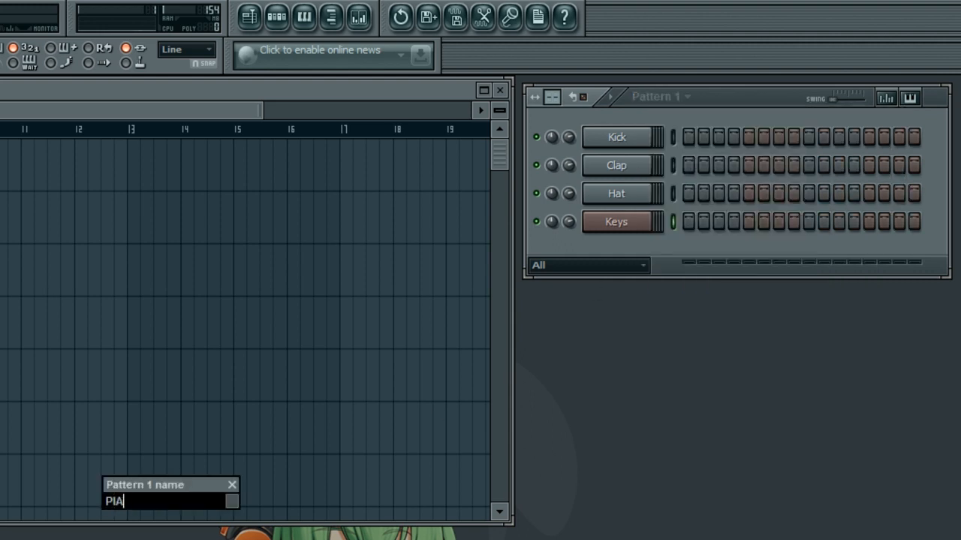
pyautogui.write('PIANO')
pyautogui.press('Return')
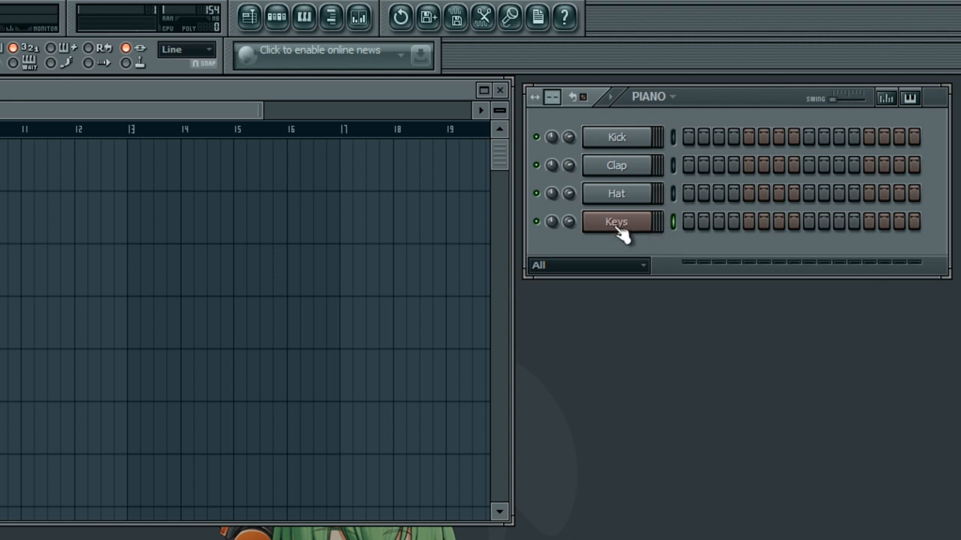
# - Draw a two-bar melody in the Keys piano roll, one note per beat: C5, E5, E5, C5, E5, A5, C#5, G5
pyautogui.rightClick(649, 219)
pyautogui.click(690, 223)
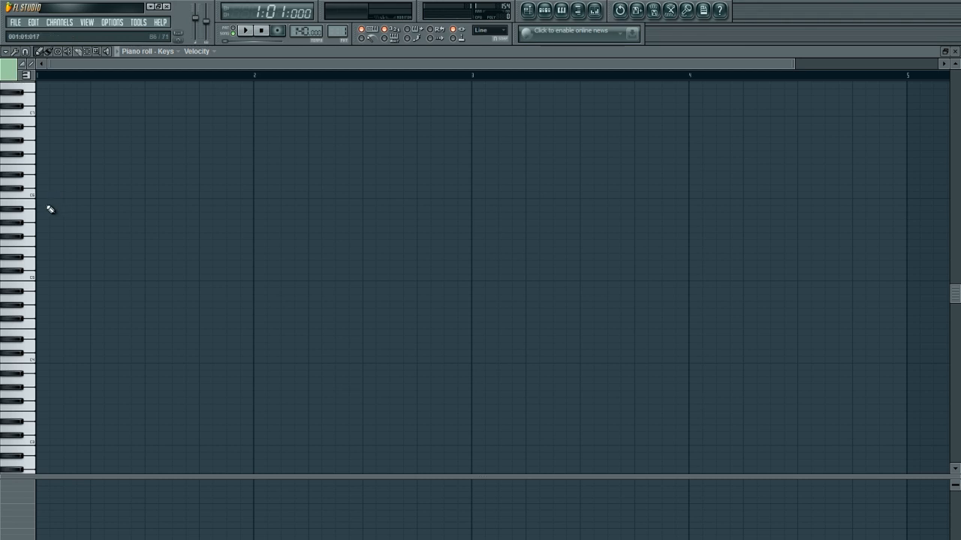
pyautogui.click(47, 278)
pyautogui.click(91, 249)
pyautogui.moveTo(79, 248); pyautogui.dragTo(116, 258)
pyautogui.click(148, 250)
pyautogui.click(203, 279)
pyautogui.click(261, 249)
pyautogui.click(314, 216)
pyautogui.click(366, 271)
pyautogui.click(420, 230)
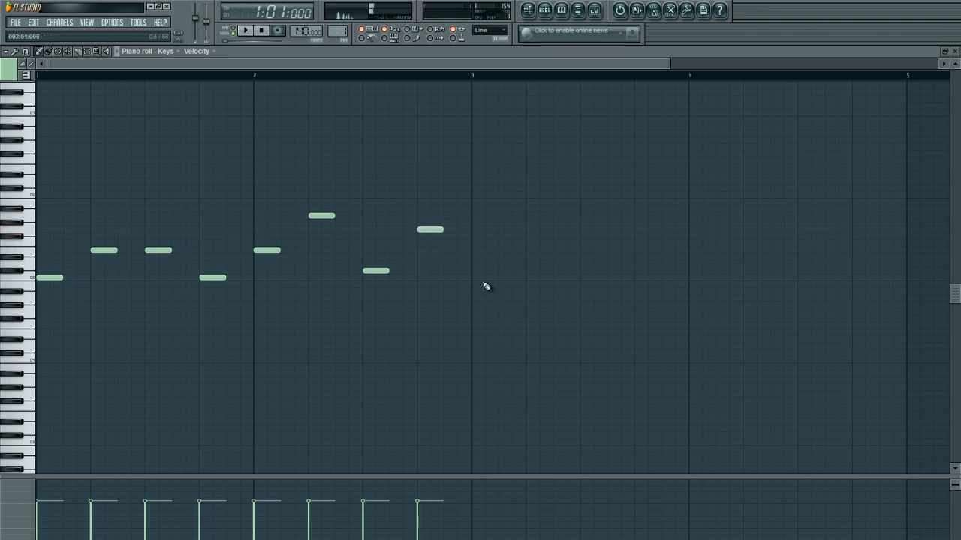
pyautogui.click(954, 51)
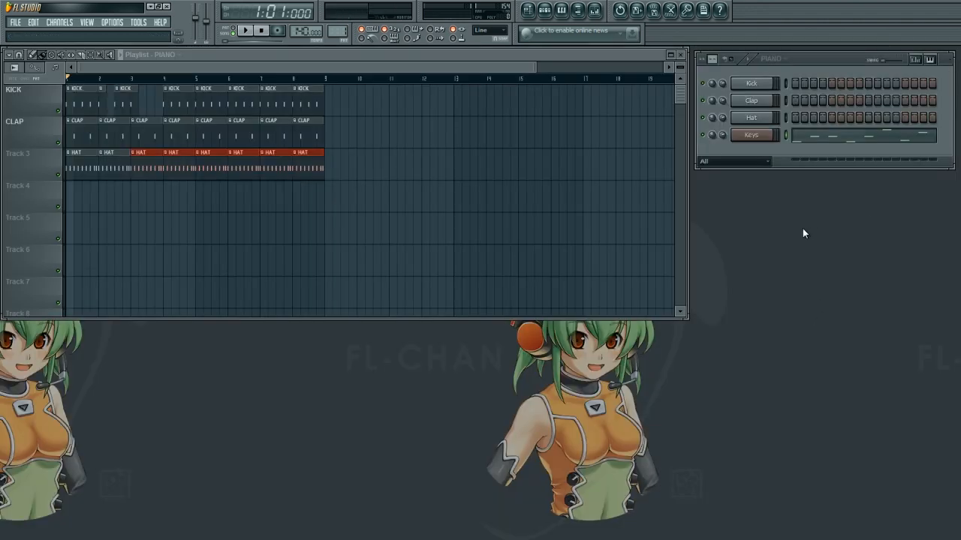
# - Place four two-bar PIANO pattern clips end to end on playlist Track 4, from bar 1 through bar 8
pyautogui.click(178, 55)
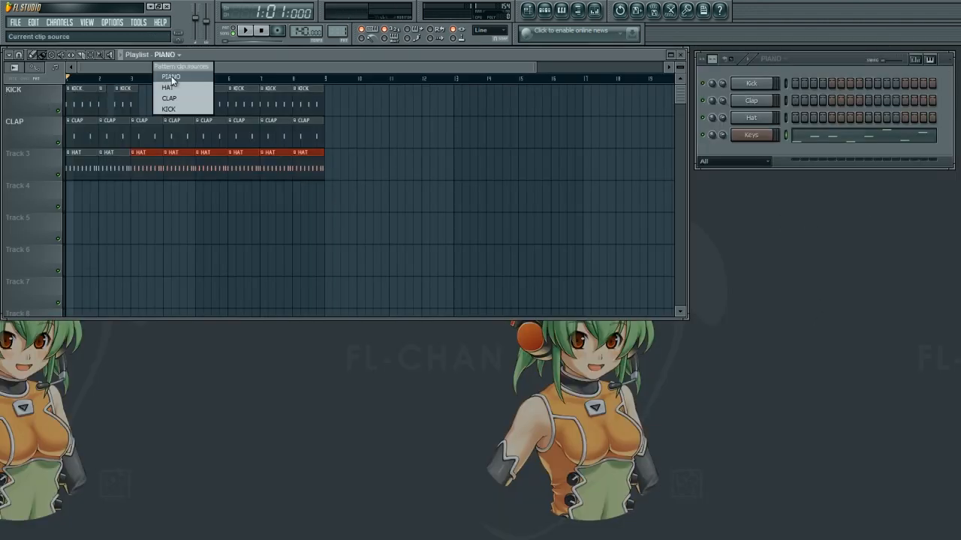
pyautogui.click(256, 44)
pyautogui.click(84, 203)
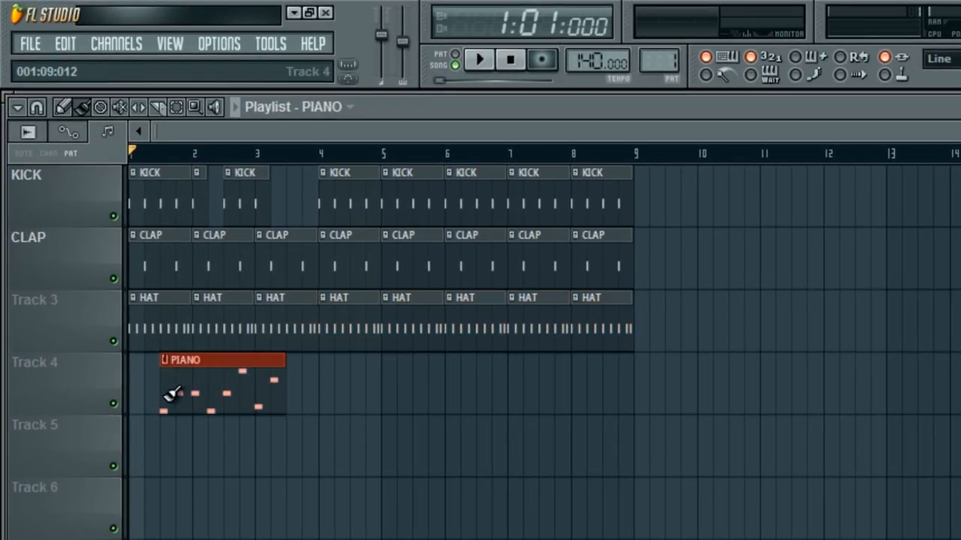
pyautogui.moveTo(195, 392); pyautogui.dragTo(157, 393)
pyautogui.click(298, 394)
pyautogui.moveTo(338, 383); pyautogui.dragTo(312, 381)
pyautogui.click(468, 382)
pyautogui.moveTo(468, 382); pyautogui.dragTo(445, 382)
pyautogui.click(601, 374)
pyautogui.moveTo(600, 373); pyautogui.dragTo(557, 370)
# - Rename playlist Track 3 as HAT and Track 4 as PIANO, and play the song back
pyautogui.rightClick(66, 291)
pyautogui.click(83, 300)
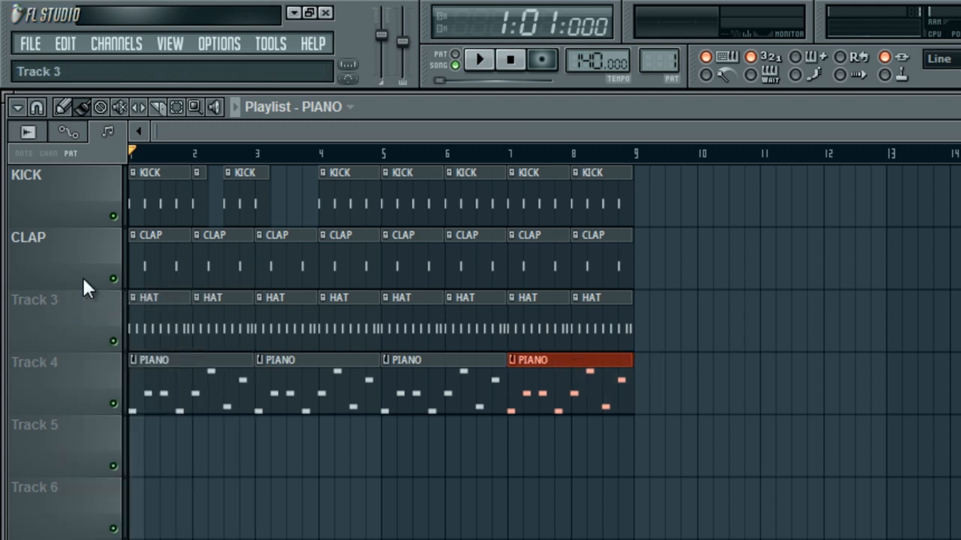
pyautogui.press('Return')
pyautogui.rightClick(65, 396)
pyautogui.click(107, 364)
pyautogui.press('Return')
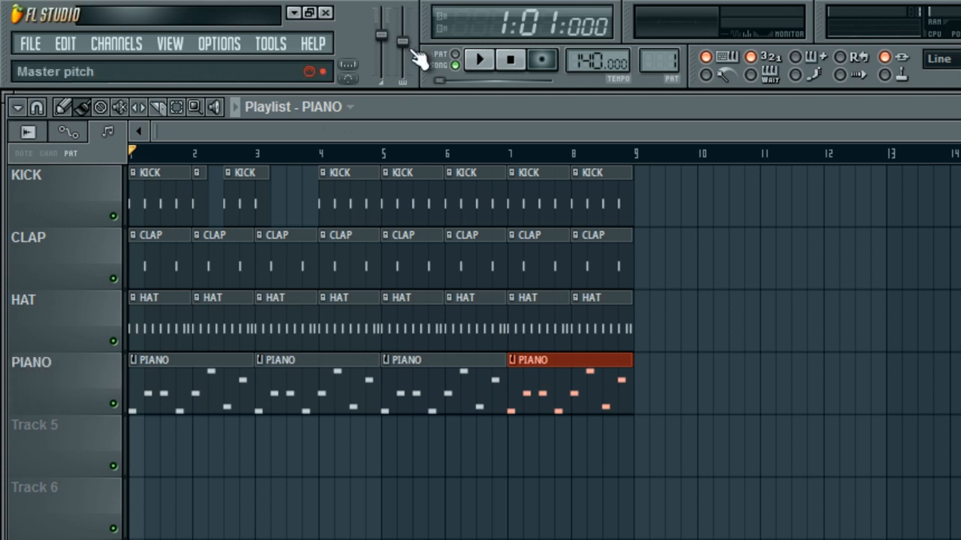
pyautogui.click(481, 66)
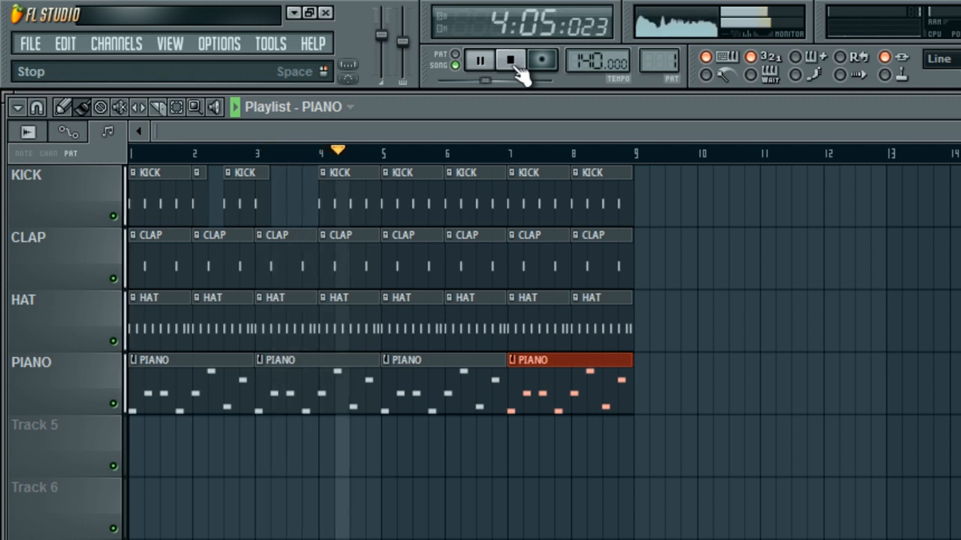
pyautogui.click(518, 68)
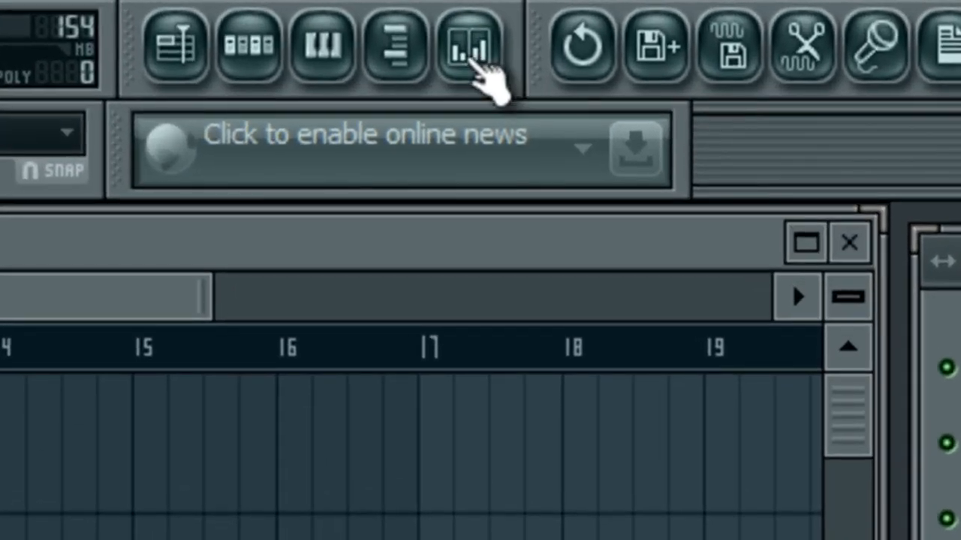
# - Open the mixer, look through its insert tracks and play the song to check which ones receive signal
pyautogui.click(476, 60)
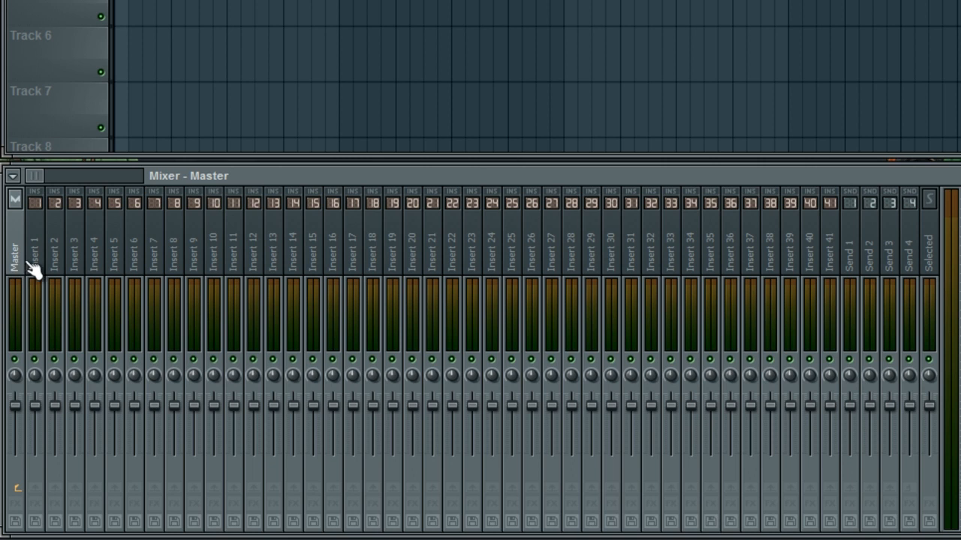
pyautogui.moveTo(41, 175); pyautogui.dragTo(279, 194)
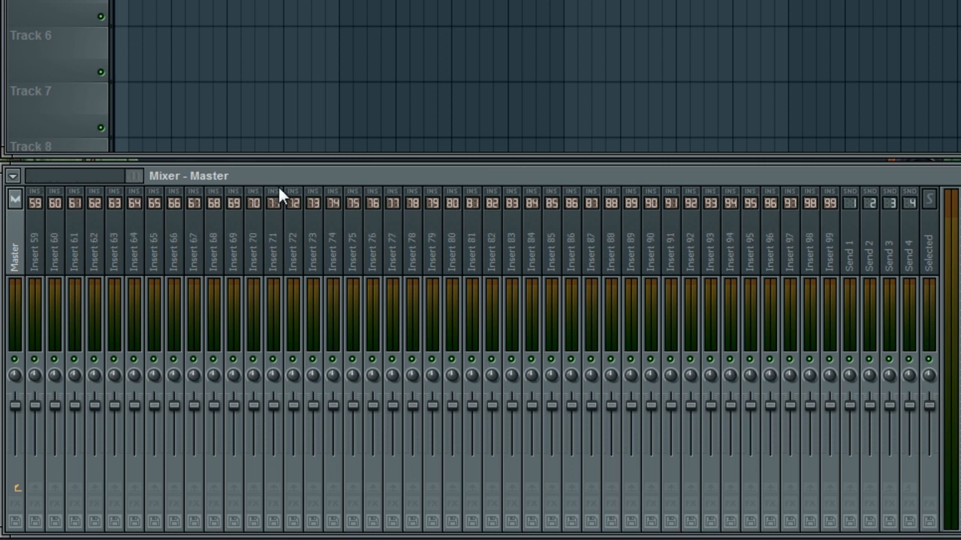
pyautogui.moveTo(208, 194); pyautogui.dragTo(5, 189)
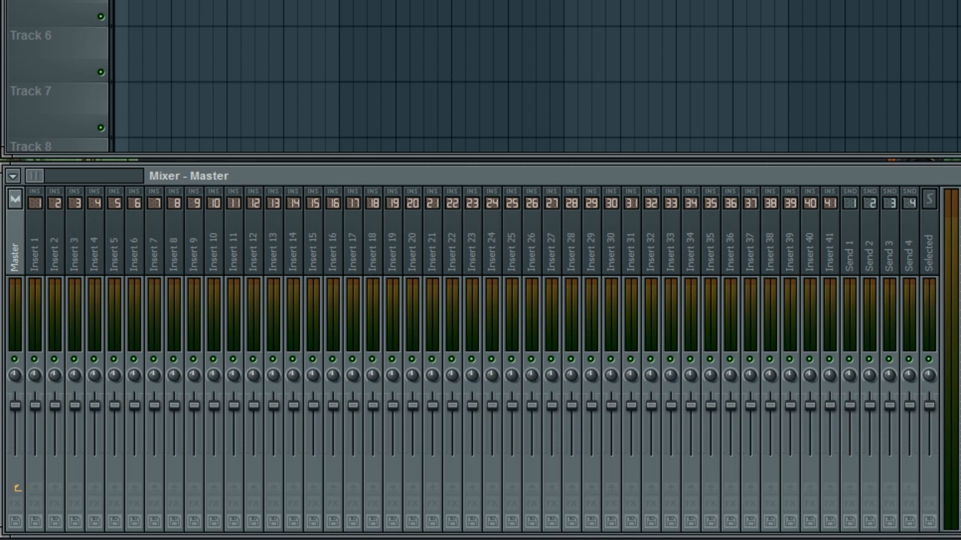
pyautogui.press('space')
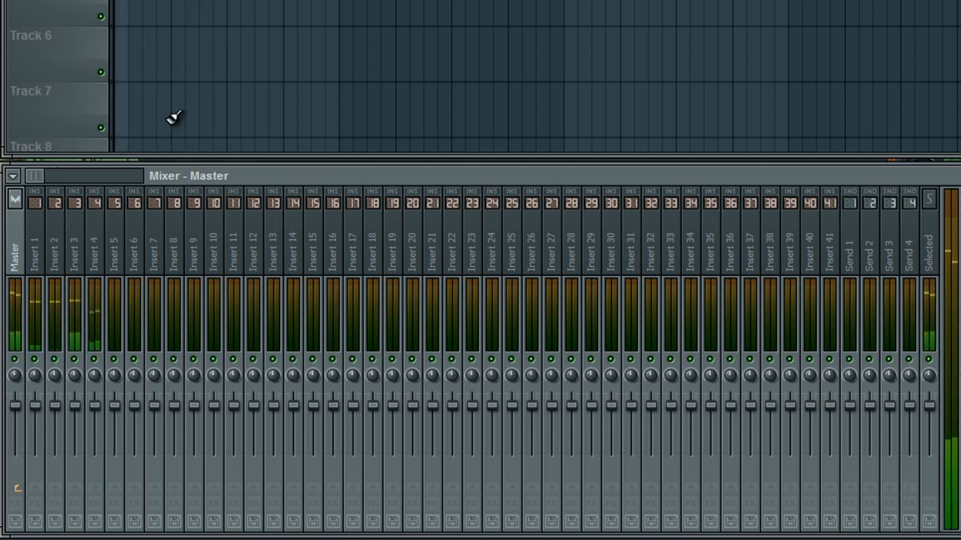
# - Rename mixer Insert 1 as KICK and Insert 2 as CLAP
pyautogui.click(35, 251)
pyautogui.rightClick(34, 245)
pyautogui.click(72, 340)
pyautogui.write('Ki')
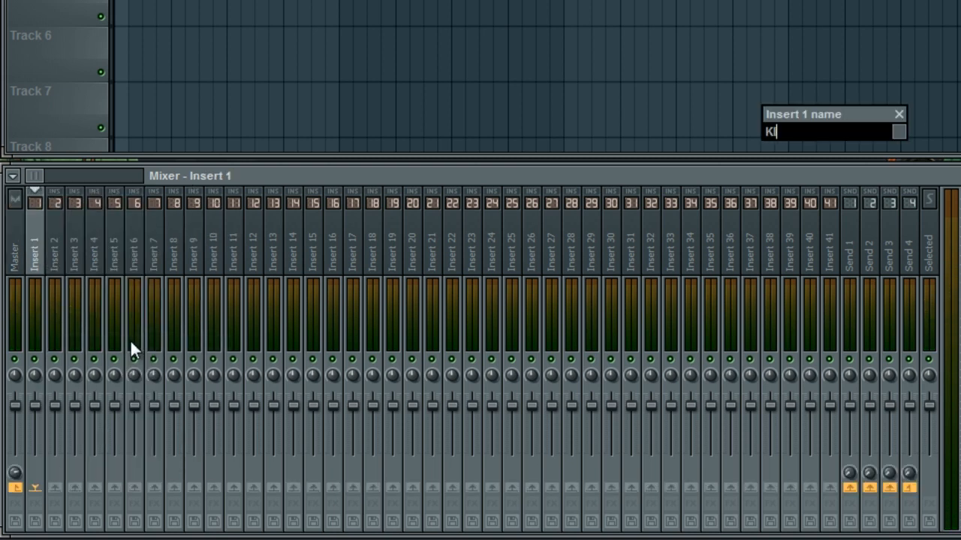
pyautogui.press('Return')
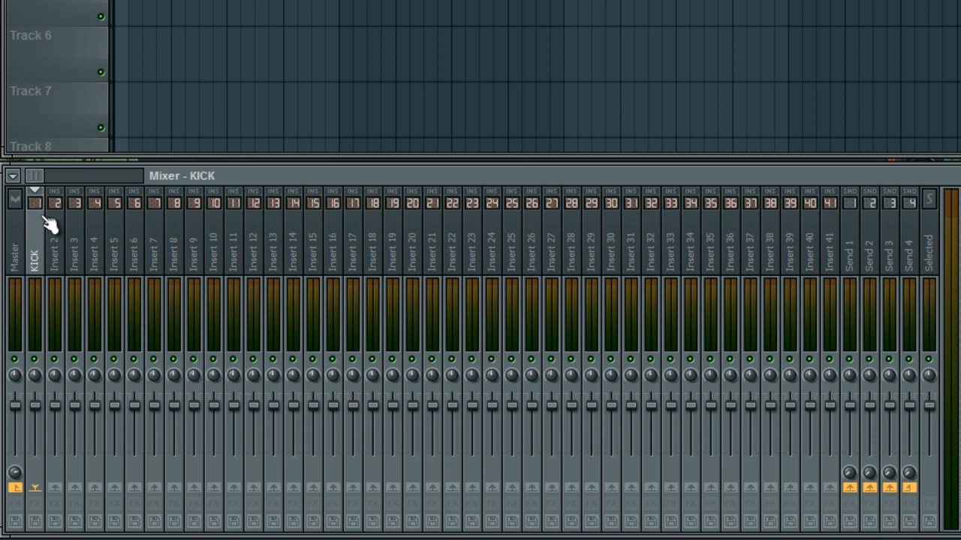
pyautogui.rightClick(63, 244)
pyautogui.click(113, 342)
pyautogui.write('C')
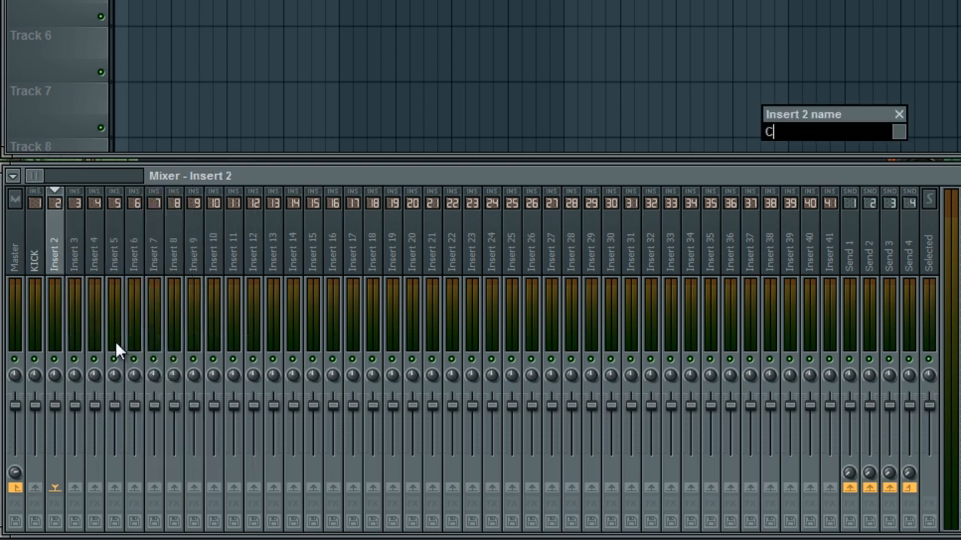
pyautogui.write('lap')
pyautogui.press('Return')
# - Rename mixer Insert 3 as HAT and Insert 4 as PIANO
pyautogui.rightClick(82, 258)
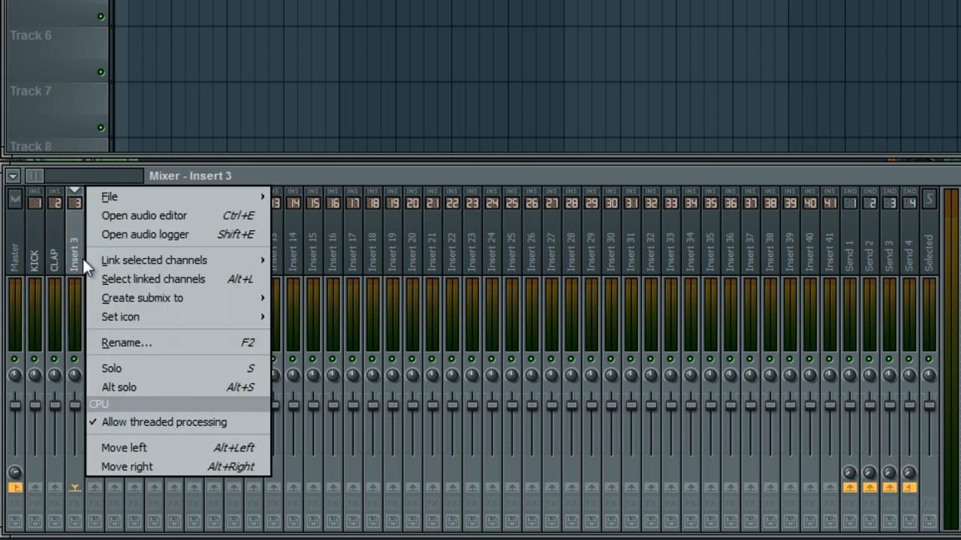
pyautogui.click(131, 342)
pyautogui.write('HAT')
pyautogui.press('Return')
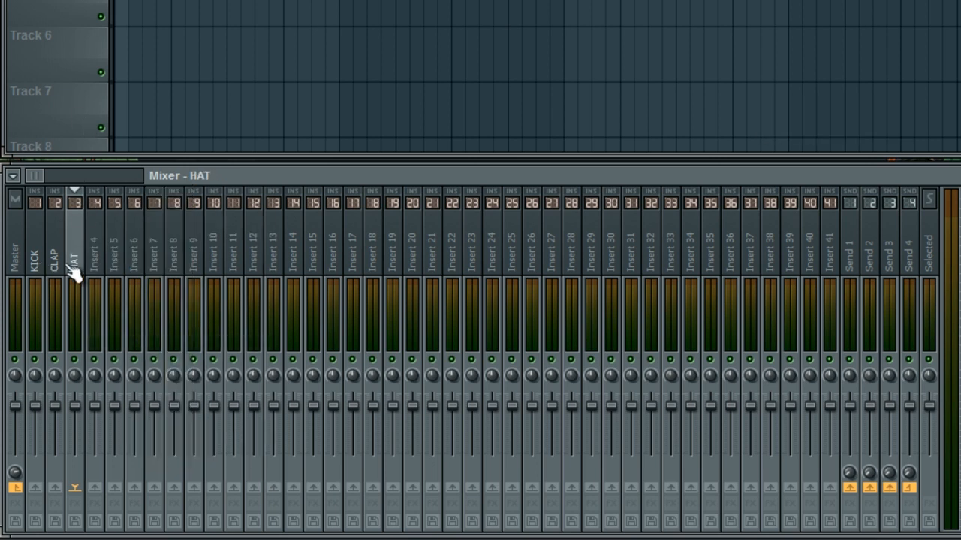
pyautogui.rightClick(94, 260)
pyautogui.click(139, 341)
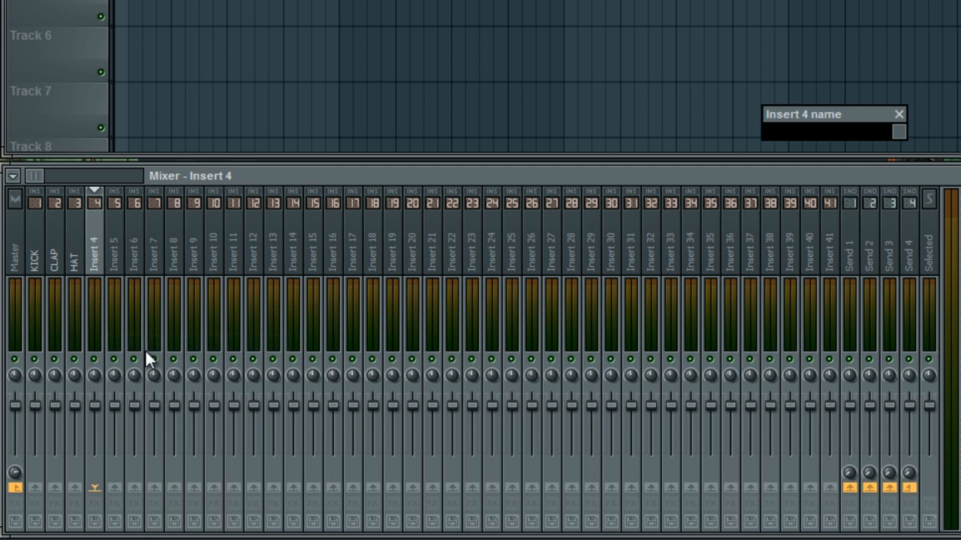
pyautogui.write('PIANO')
pyautogui.press('Return')
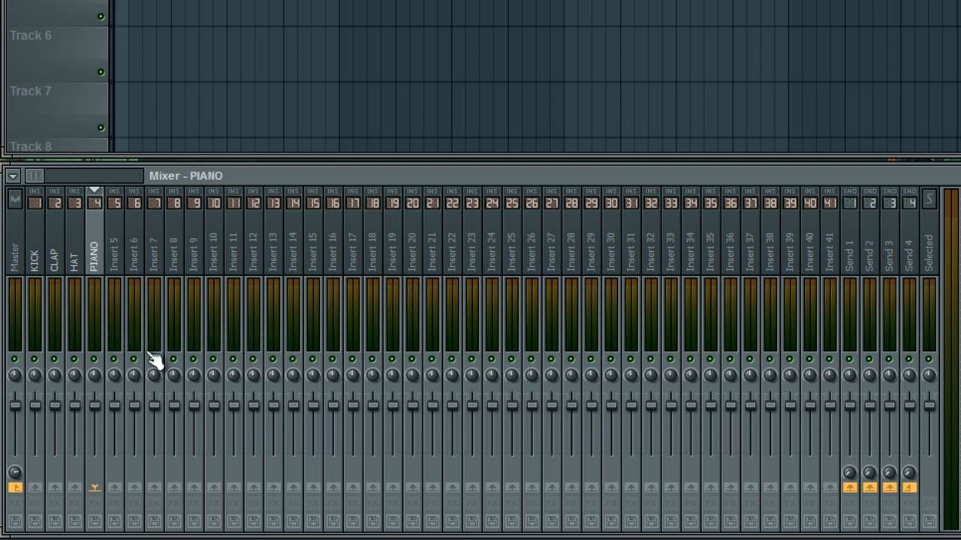
# - Select mixer Insert 5, open the Keys channel's plugin and settings, and arrange their windows clear of the channel list
pyautogui.click(114, 274)
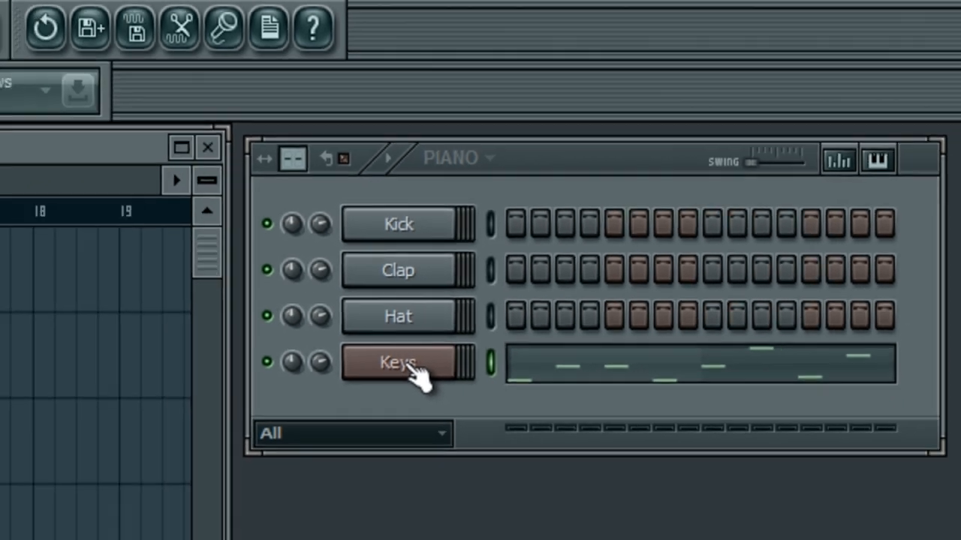
pyautogui.click(312, 431)
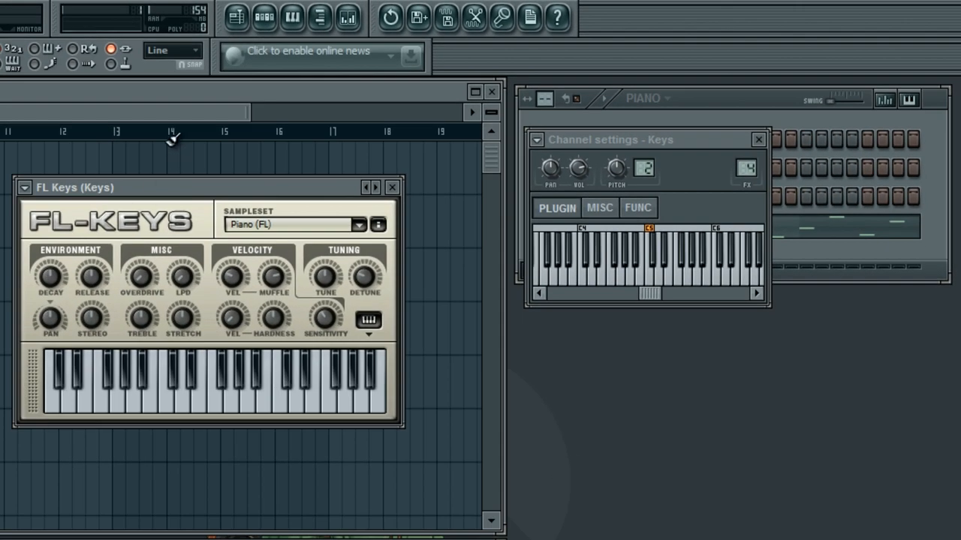
pyautogui.moveTo(157, 188)
pyautogui.mouseDown()
pyautogui.moveTo(143, 197)
pyautogui.moveTo(148, 189)
pyautogui.mouseUp()
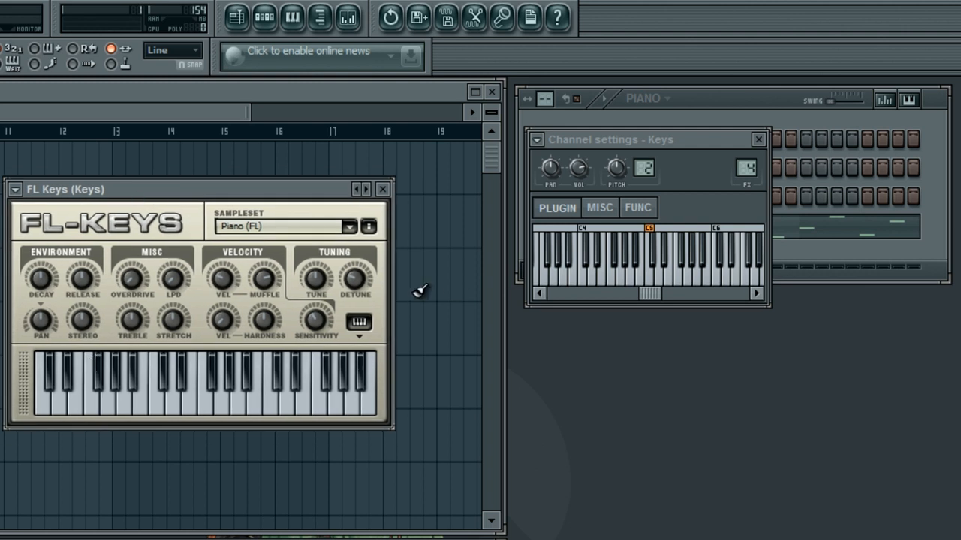
pyautogui.moveTo(701, 157); pyautogui.dragTo(752, 321)
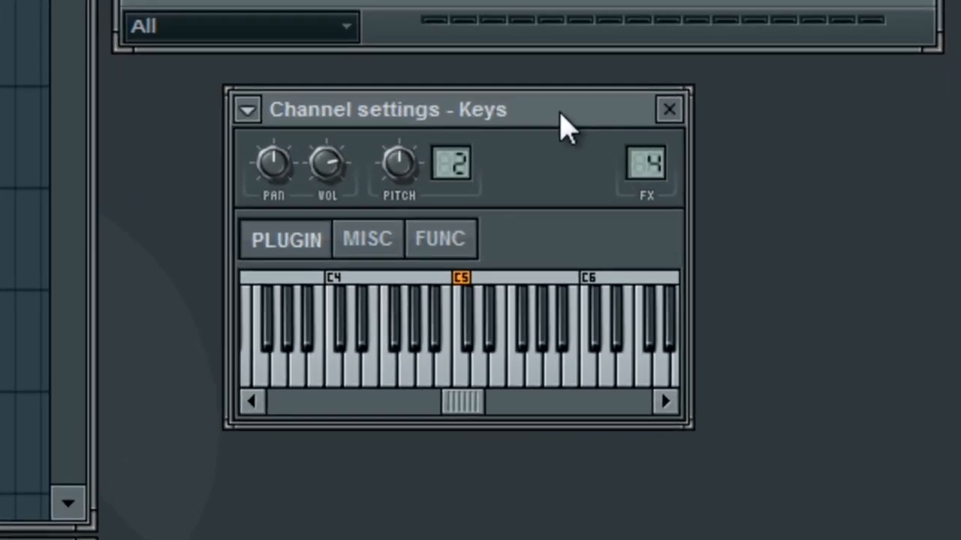
pyautogui.moveTo(560, 114); pyautogui.dragTo(557, 112)
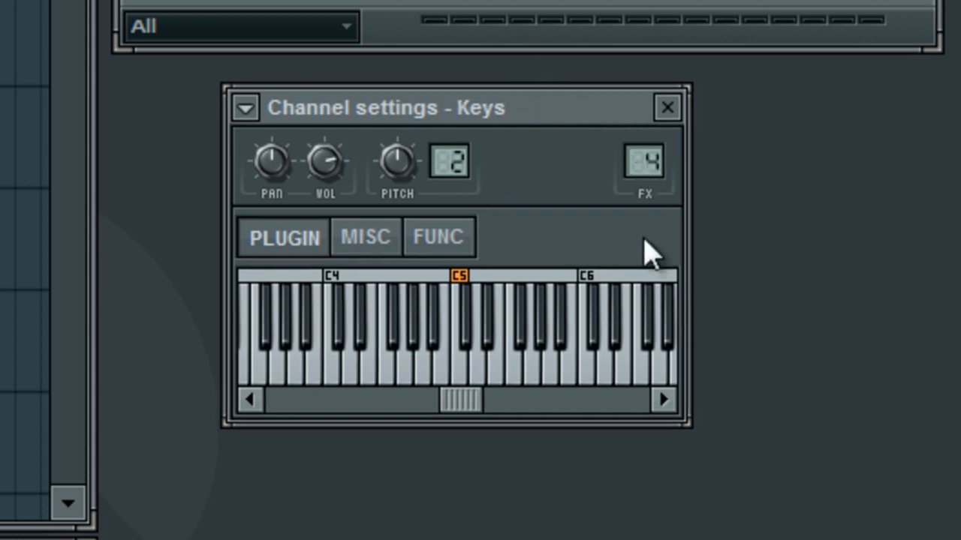
# - Try routing the Keys channel to other mixer inserts such as 5 and 19, and return it to mixer track 4
pyautogui.moveTo(644, 161); pyautogui.dragTo(633, 145)
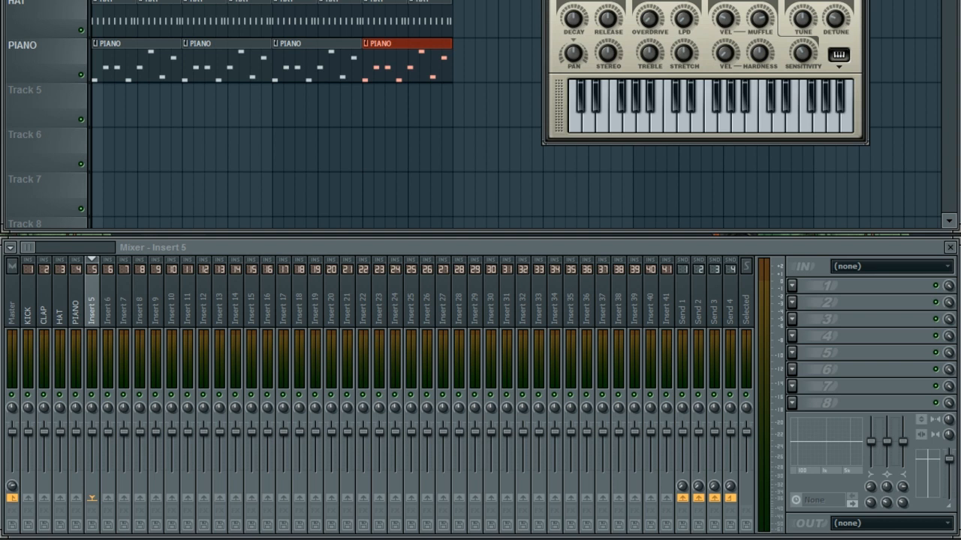
pyautogui.press('Right')
pyautogui.press('Right')
pyautogui.press('Right')
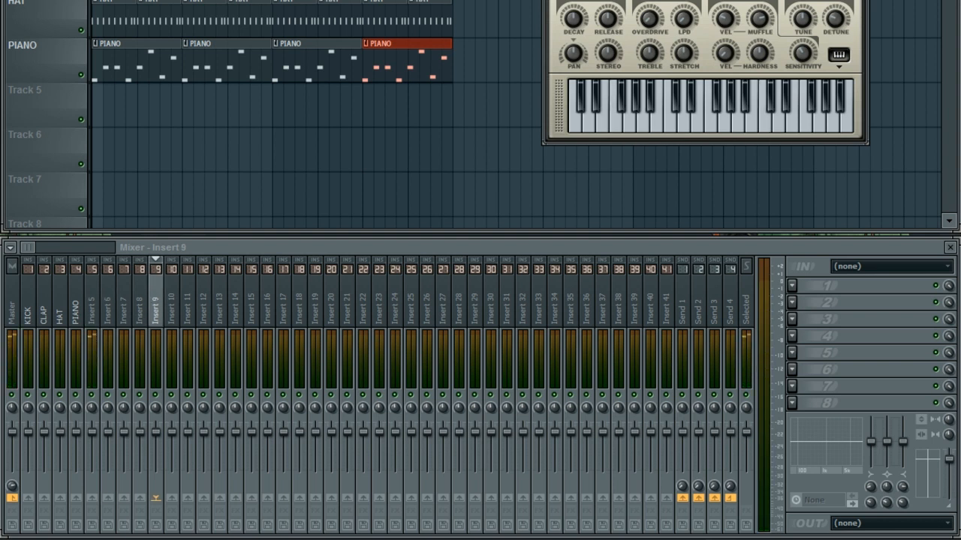
pyautogui.press('Right')
pyautogui.press('Right')
pyautogui.press('Right')
pyautogui.press('Right')
pyautogui.press('Right')
pyautogui.press('Right')
pyautogui.press('Right')
pyautogui.press('Right')
pyautogui.press('Right')
pyautogui.press('Right')
pyautogui.press('Right')
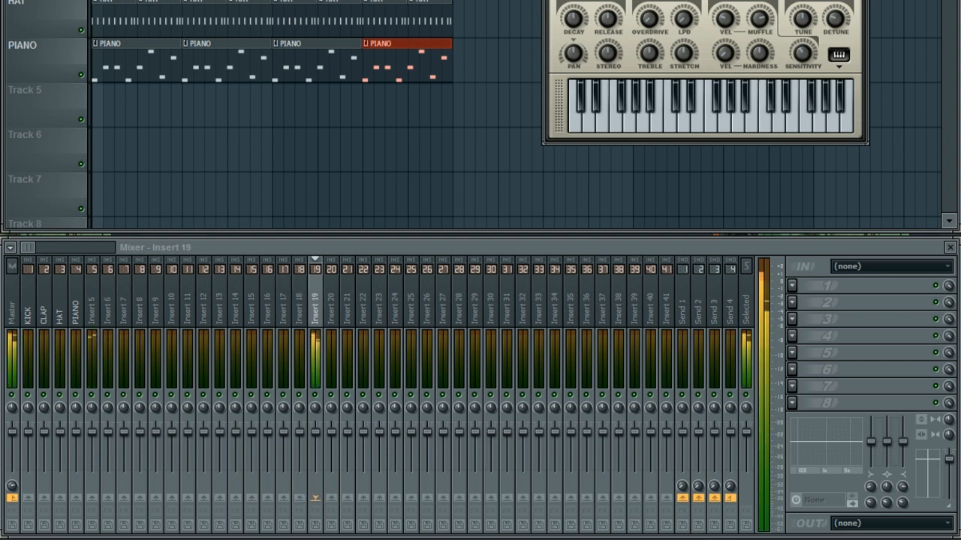
pyautogui.press('Left')
pyautogui.press('Left')
pyautogui.press('Left')
pyautogui.press('Left')
pyautogui.press('Left')
pyautogui.press('Left')
pyautogui.press('Left')
pyautogui.press('Left')
pyautogui.press('Left')
pyautogui.press('Left')
pyautogui.press('Left')
pyautogui.press('Left')
pyautogui.press('Left')
pyautogui.press('Left')
pyautogui.press('Left')
pyautogui.press('Left')
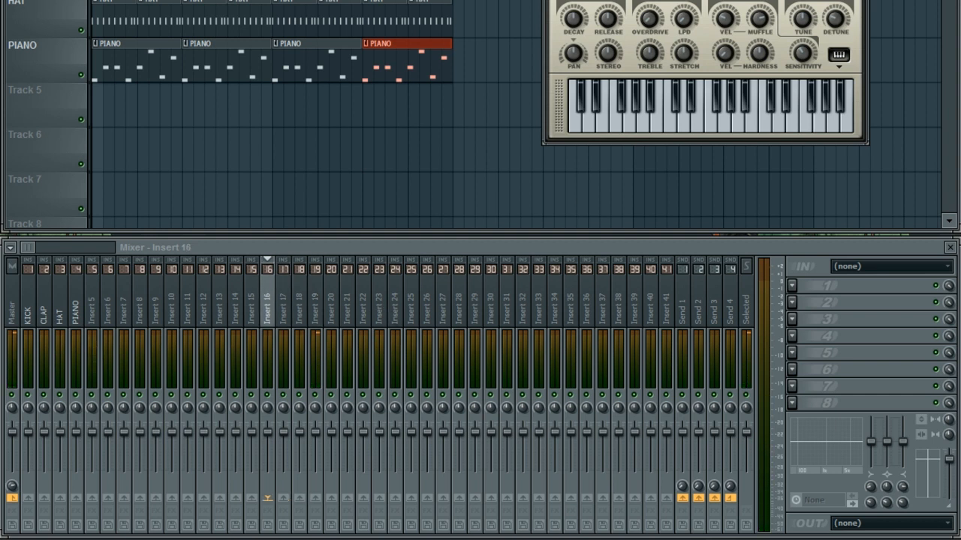
pyautogui.press('Right')
pyautogui.press('Right')
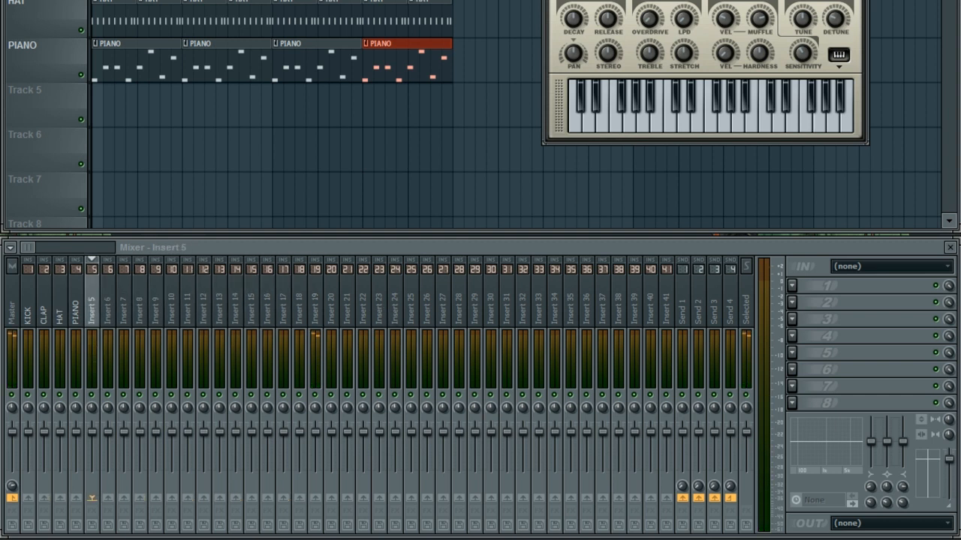
pyautogui.press('Left')
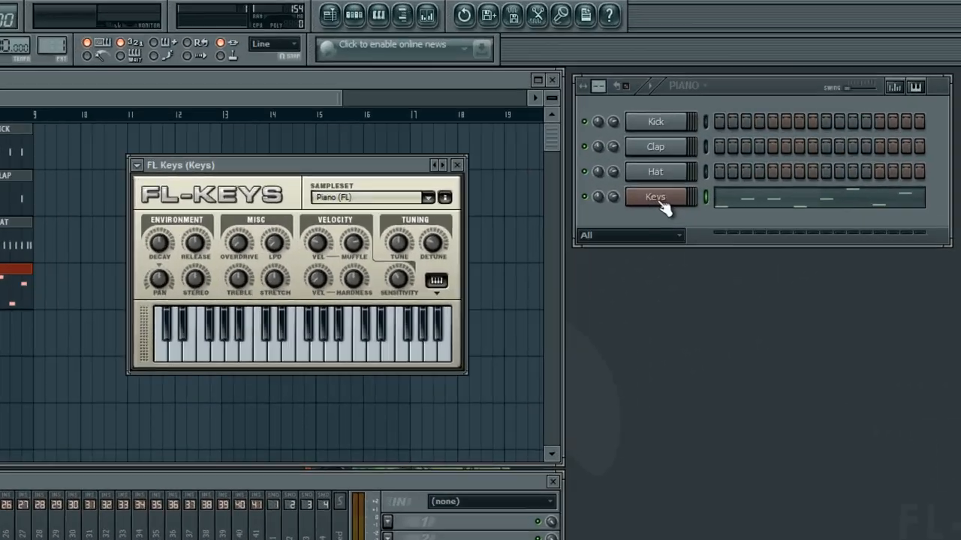
# - Insert a second FL Keys channel and set its sample set to Rhodes (FL)
pyautogui.rightClick(663, 205)
pyautogui.moveTo(704, 350)
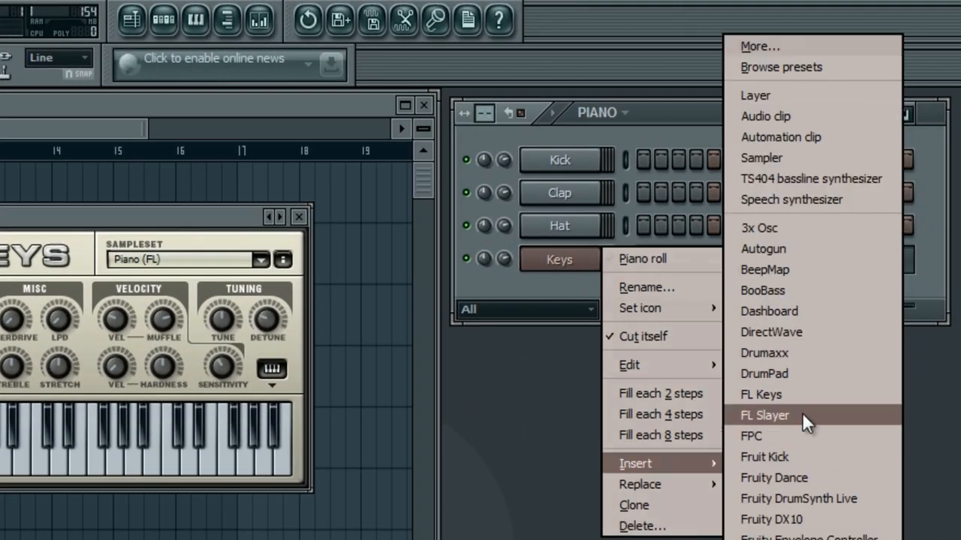
pyautogui.click(778, 394)
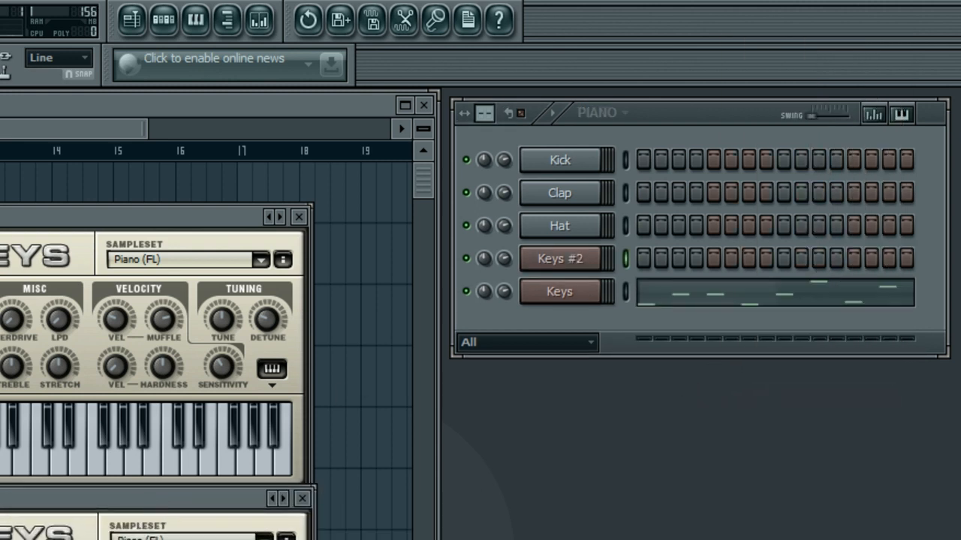
pyautogui.click(180, 538)
# - Check the Keys channel's mixer routing, route the Keys #2 channel to mixer track 5, and close the settings and plugin windows
pyautogui.click(572, 294)
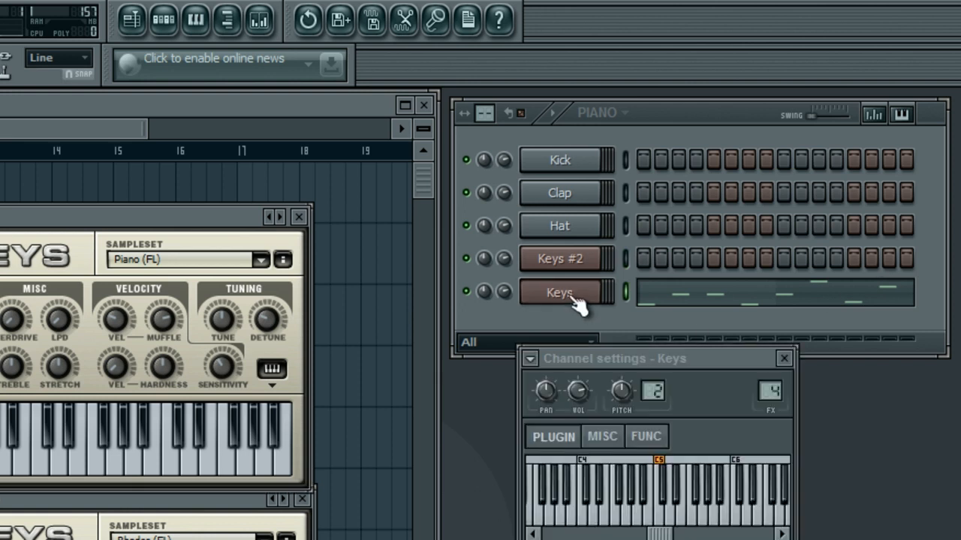
pyautogui.click(784, 359)
pyautogui.click(571, 259)
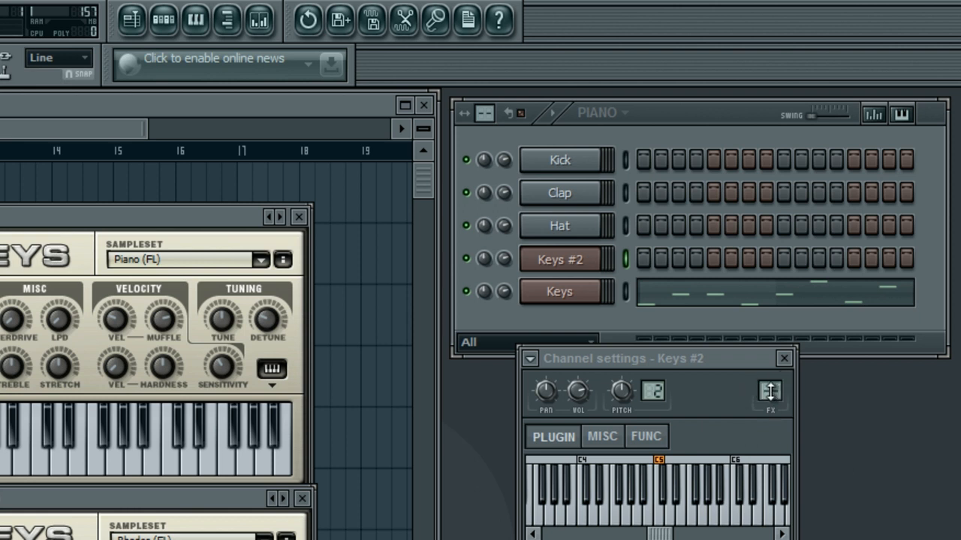
pyautogui.moveTo(772, 390); pyautogui.dragTo(786, 341)
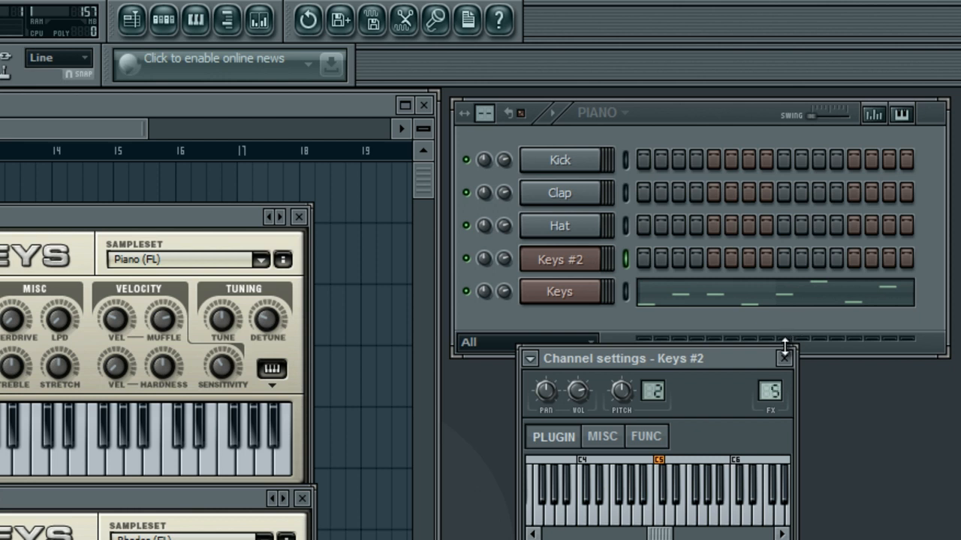
pyautogui.moveTo(612, 529); pyautogui.dragTo(739, 534)
pyautogui.click(783, 358)
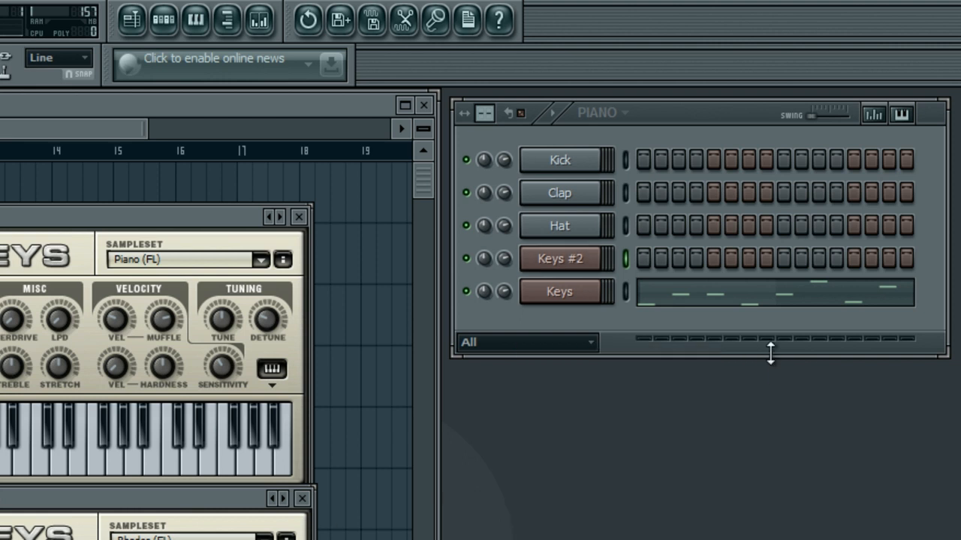
pyautogui.click(302, 498)
pyautogui.click(298, 217)
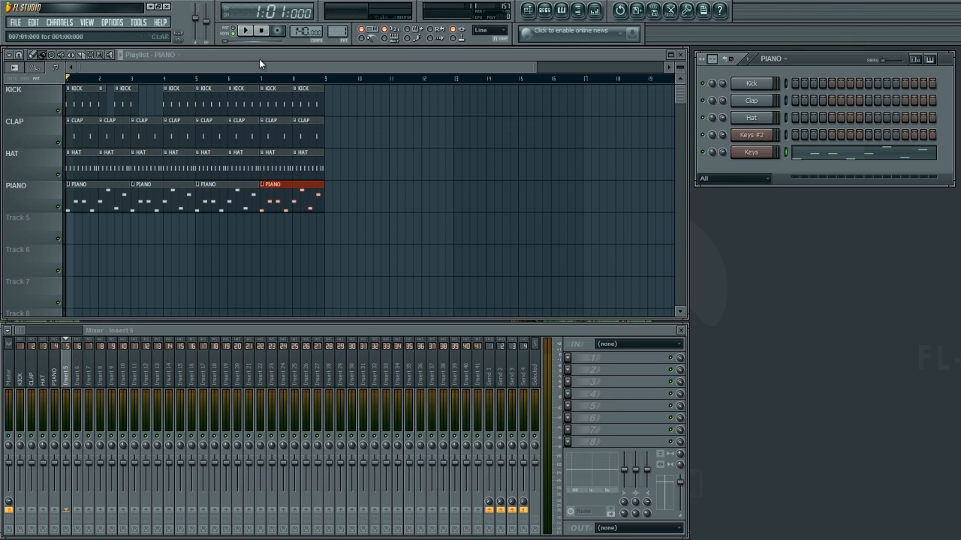
# - Clear the piano clip selection, play the song back and stop it, and check that playback is in song mode
pyautogui.click(380, 125)
pyautogui.click(246, 31)
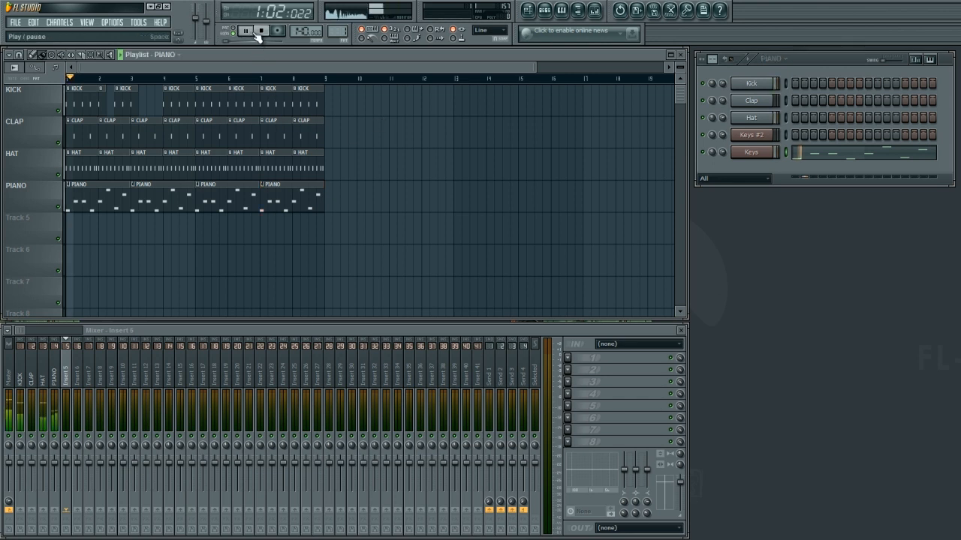
pyautogui.click(263, 36)
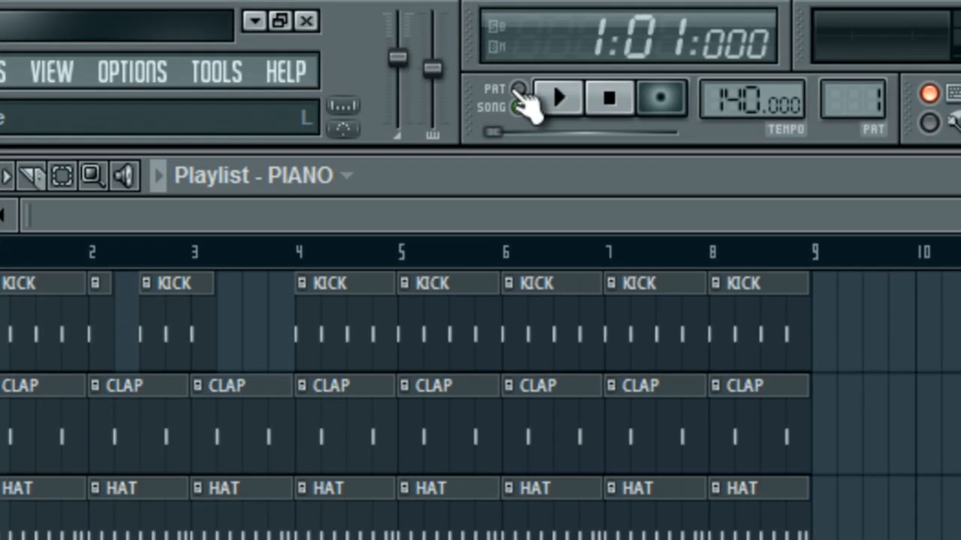
pyautogui.click(520, 90)
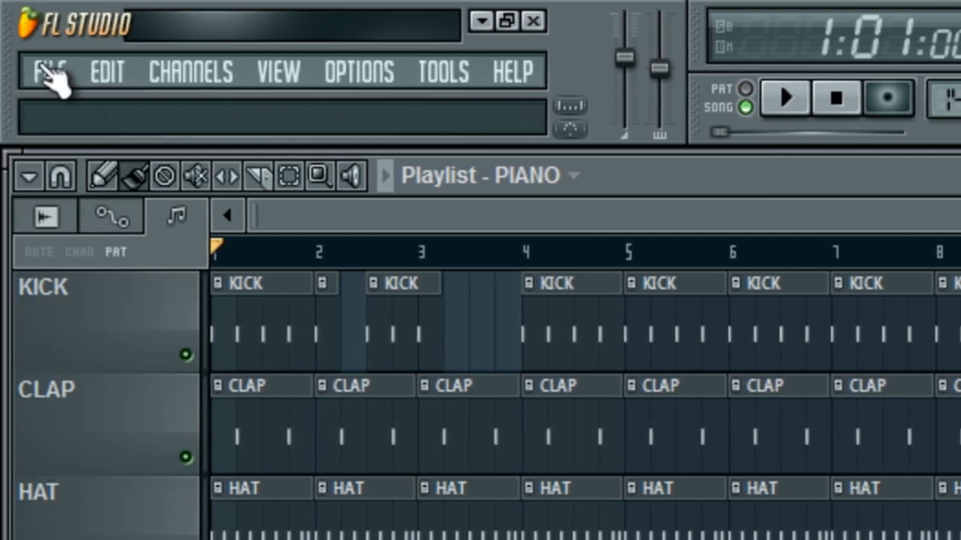
# - Start exporting the song as a wave file named untitled.wav in the Projects folder
pyautogui.click(49, 72)
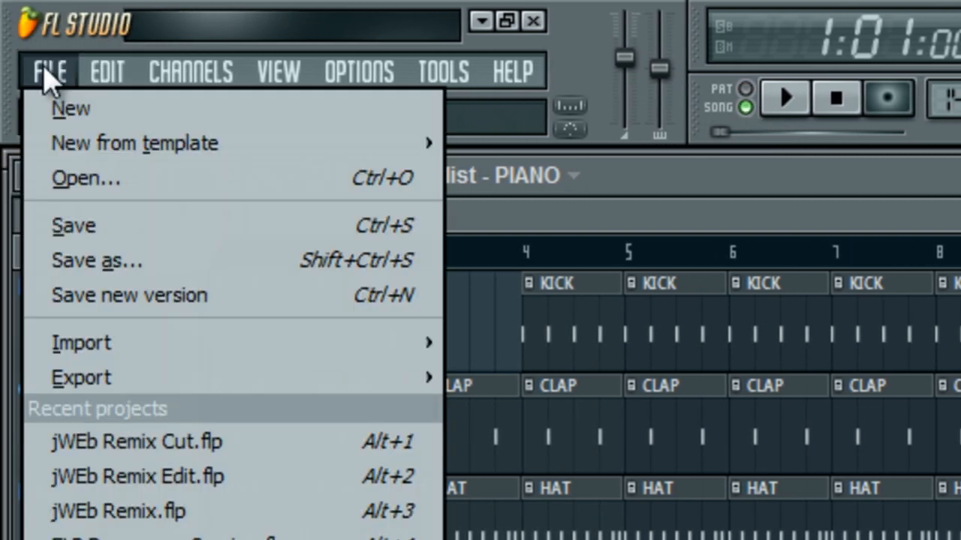
pyautogui.moveTo(99, 376)
pyautogui.click(534, 411)
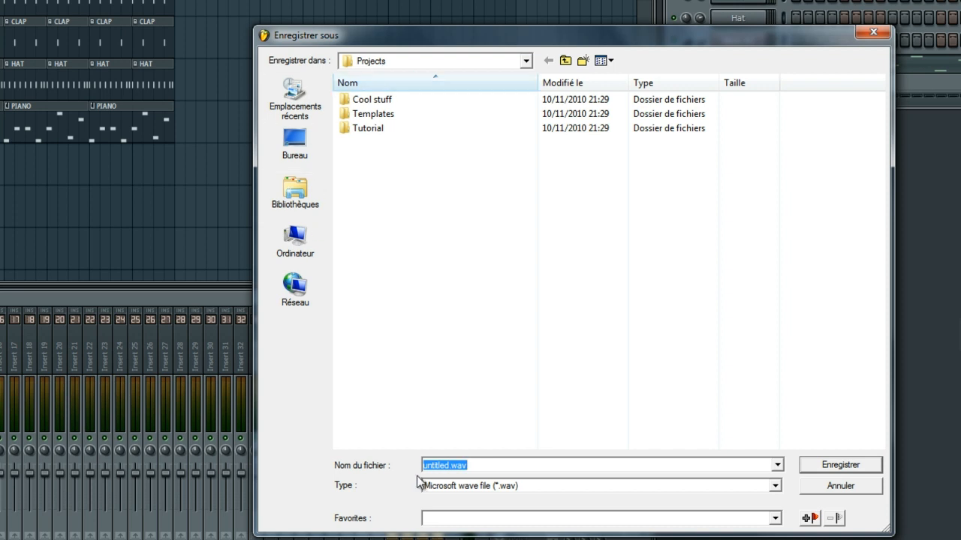
pyautogui.click(840, 465)
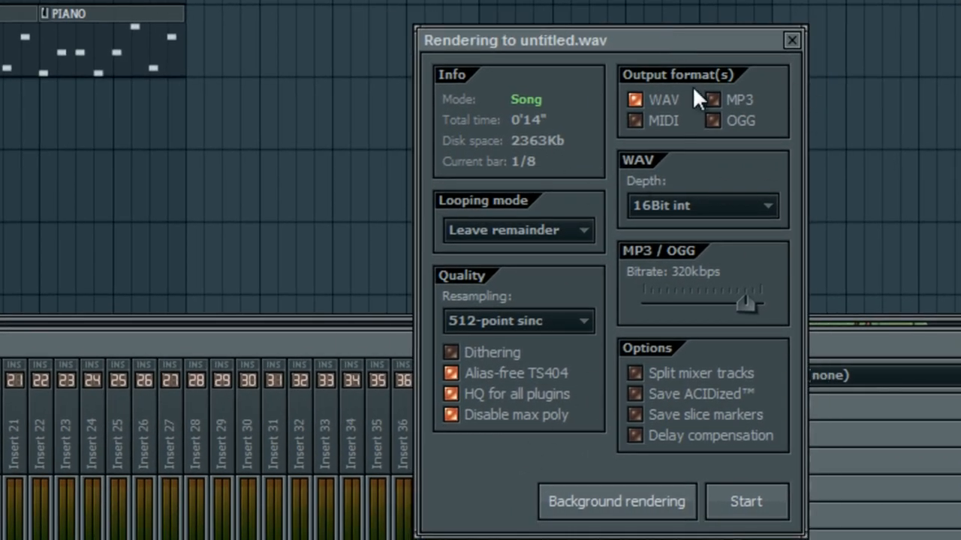
# - Add MP3 output at 320kbps, look through the depth and resampling options, and close the render settings without rendering
pyautogui.click(741, 102)
pyautogui.moveTo(747, 307)
pyautogui.mouseDown()
pyautogui.moveTo(708, 308)
pyautogui.moveTo(746, 307)
pyautogui.mouseUp()
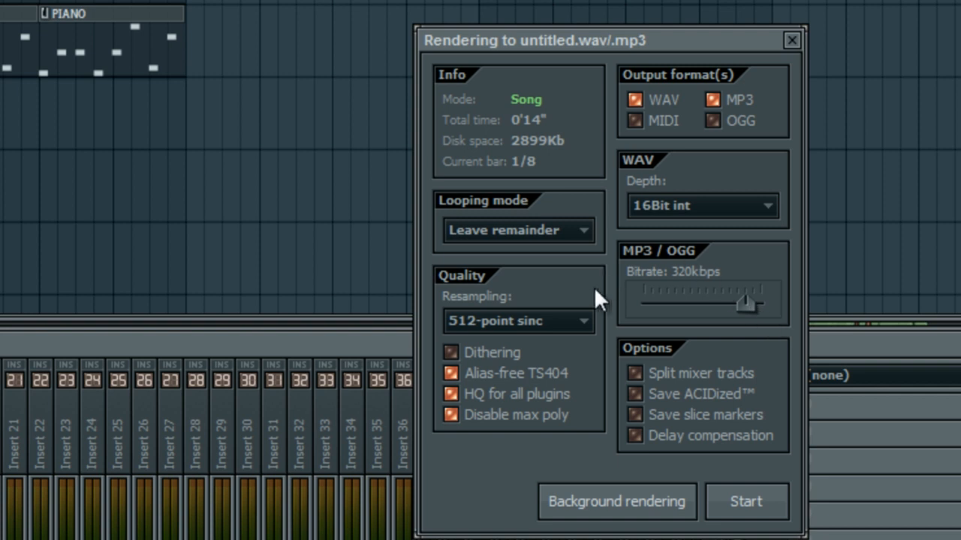
pyautogui.click(743, 210)
pyautogui.click(748, 156)
pyautogui.click(483, 351)
pyautogui.click(488, 352)
pyautogui.click(586, 321)
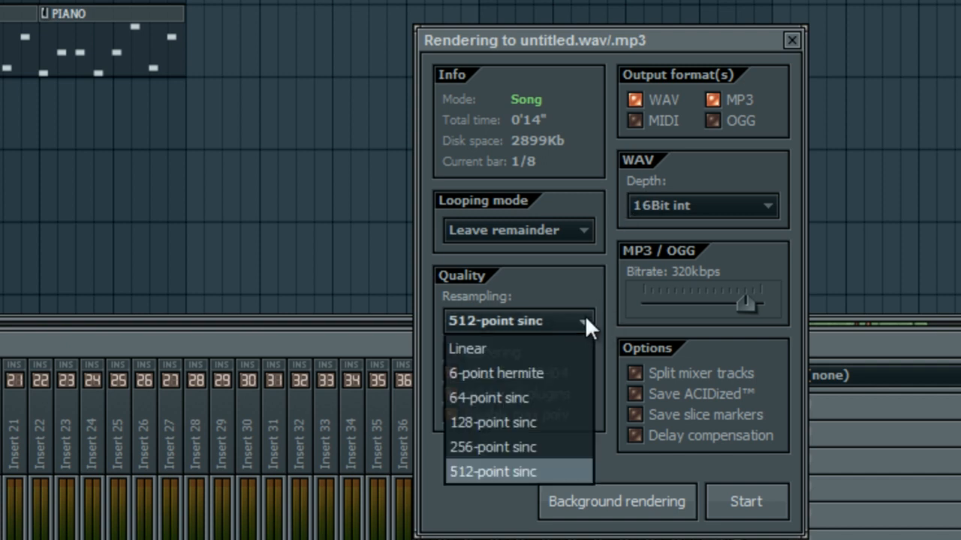
pyautogui.click(565, 262)
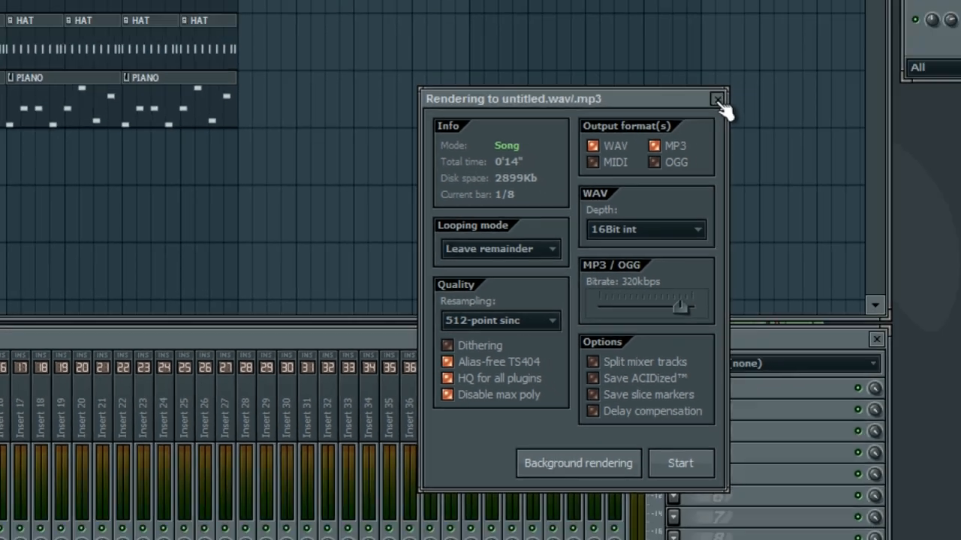
pyautogui.click(794, 42)
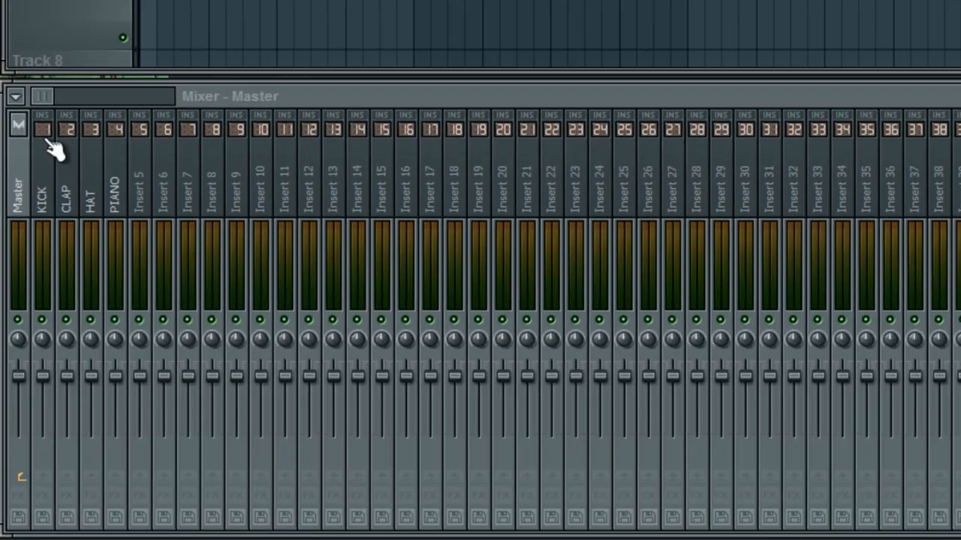
# - Go through the Master, KICK, CLAP, HAT and PIANO mixer tracks one by one
pyautogui.click(20, 372)
pyautogui.click(32, 370)
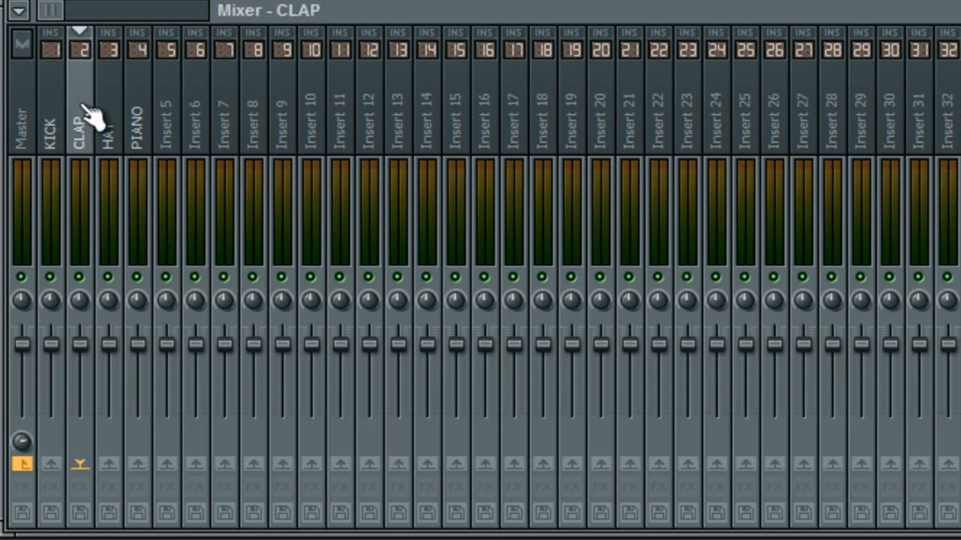
pyautogui.click(109, 120)
pyautogui.click(139, 121)
pyautogui.click(111, 120)
pyautogui.click(79, 121)
pyautogui.click(54, 124)
# - Lower the volume faders of the KICK, CLAP, HAT and PIANO mixer tracks
pyautogui.moveTo(49, 346); pyautogui.dragTo(81, 377)
pyautogui.moveTo(83, 348); pyautogui.dragTo(93, 384)
pyautogui.moveTo(113, 349); pyautogui.dragTo(125, 387)
pyautogui.moveTo(142, 347); pyautogui.dragTo(150, 364)
# - Put Fruity Parametric EQ 2 in effect slot 1 of the KICK mixer track and load Fruity Limiter in effect slot 2
pyautogui.click(58, 102)
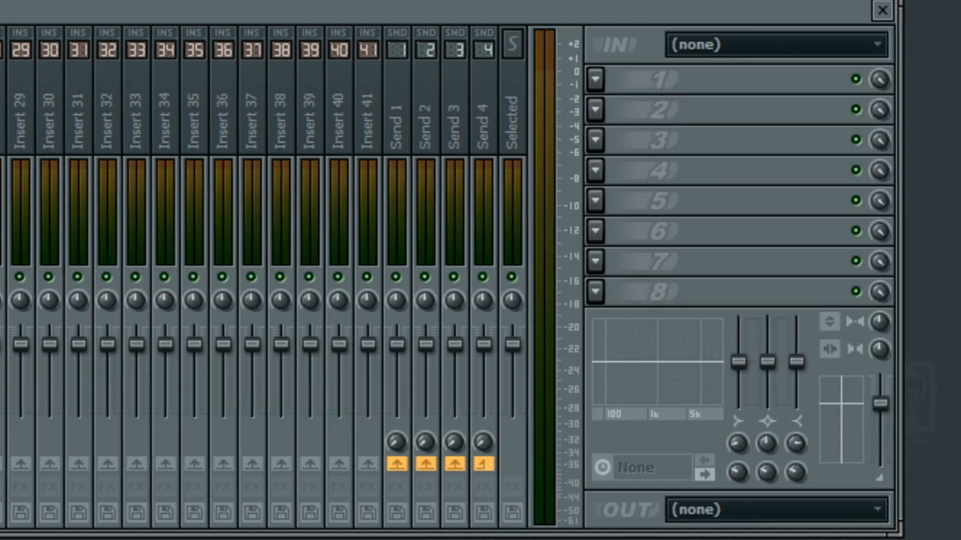
pyautogui.click(595, 79)
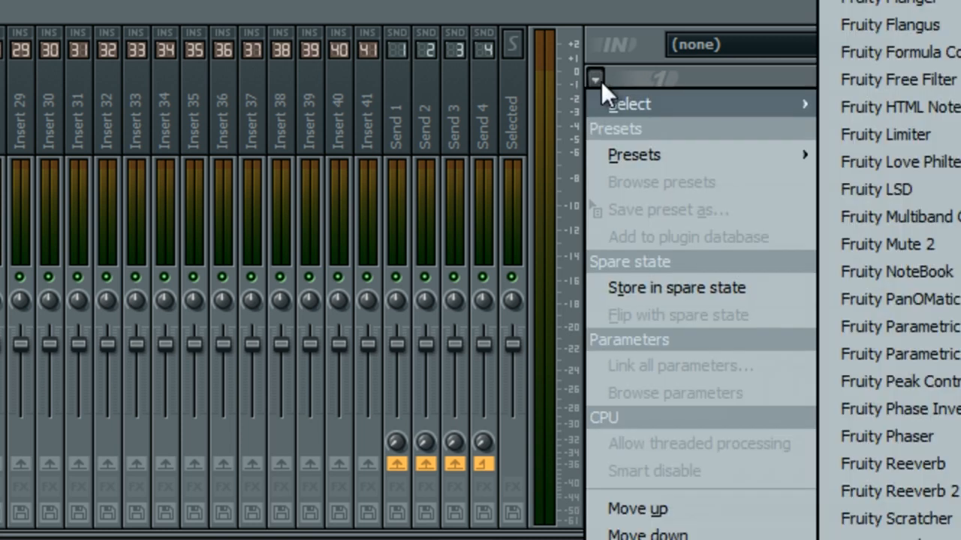
pyautogui.click(926, 347)
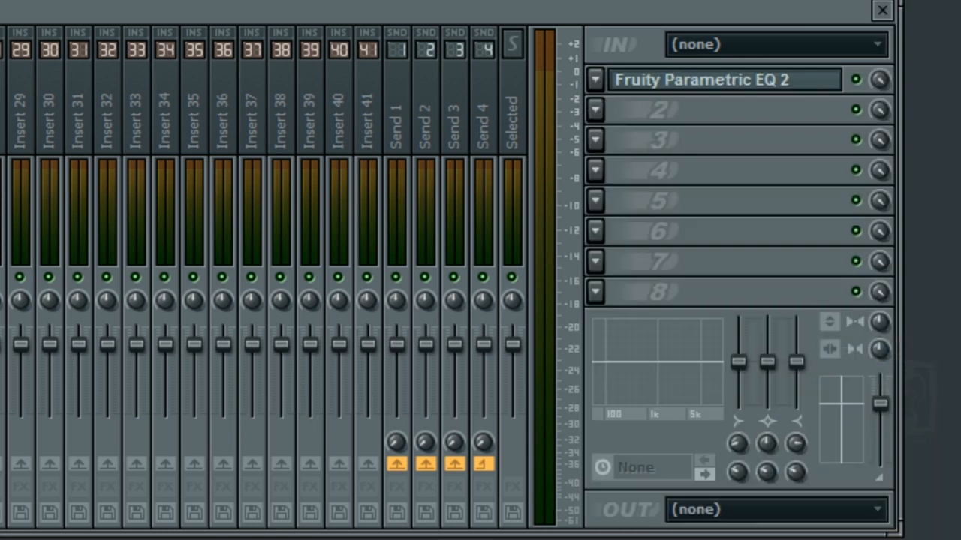
pyautogui.click(604, 139)
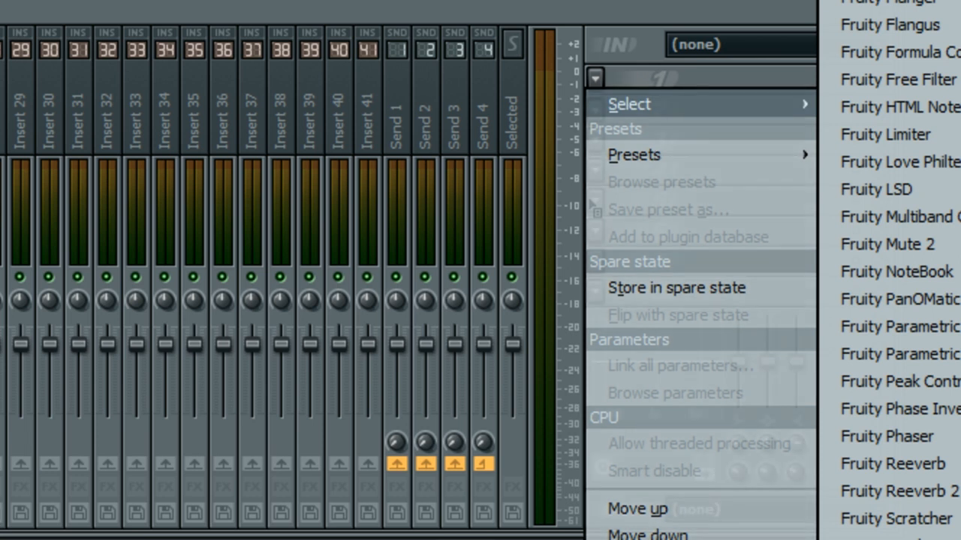
pyautogui.click(919, 136)
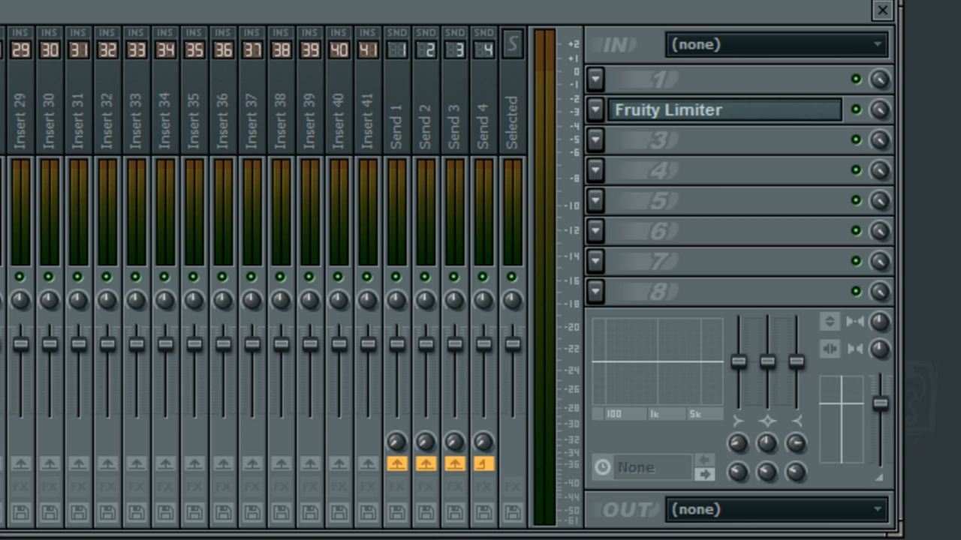
# - Load Fruity Reeverb 2 in effect slot 4 of the HAT mixer track
pyautogui.press('Right')
pyautogui.click(614, 171)
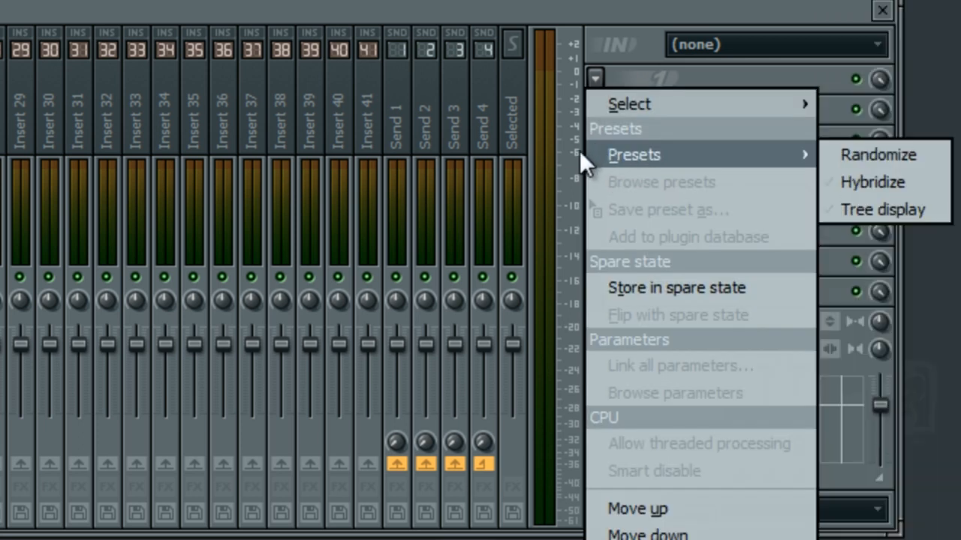
pyautogui.moveTo(622, 106)
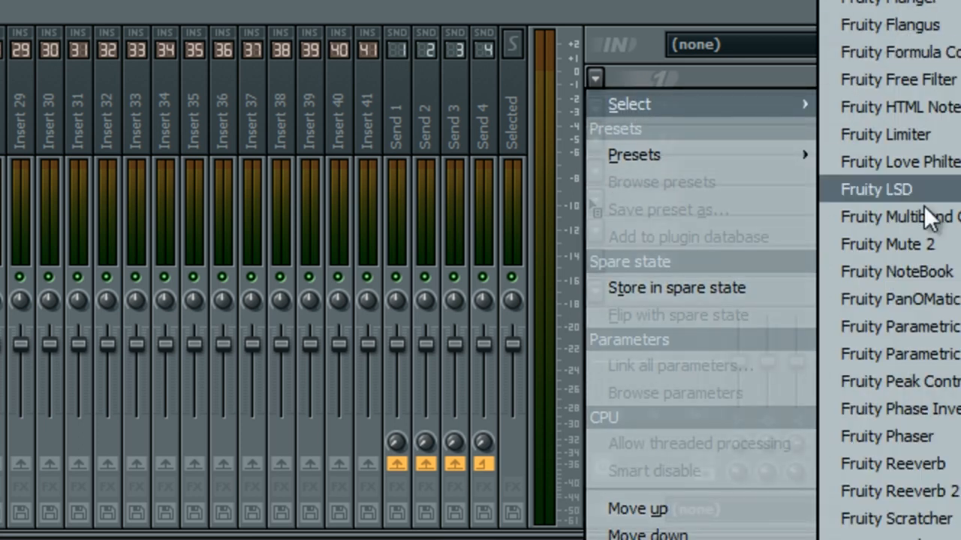
pyautogui.click(925, 491)
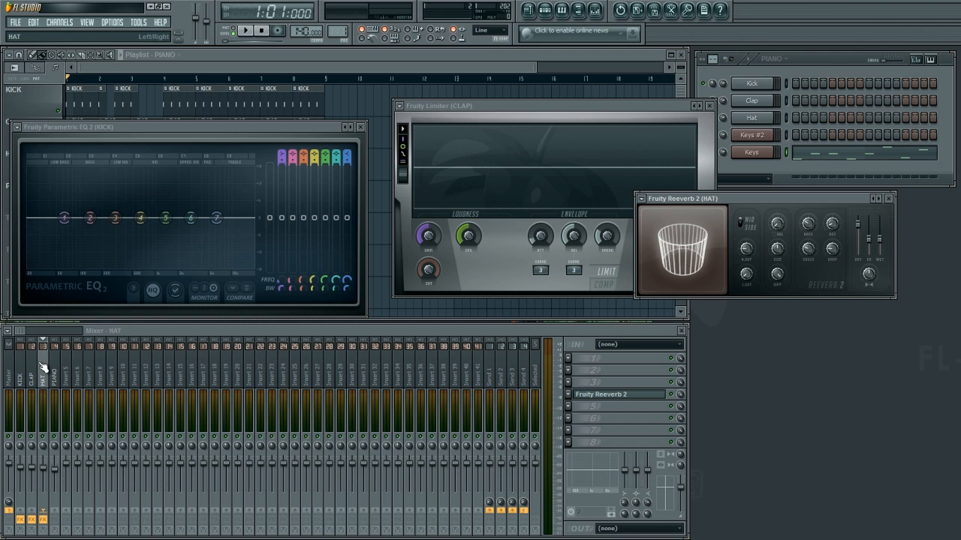
# - Close the Fruity Parametric EQ 2, Fruity Limiter and Fruity Reeverb 2 windows
pyautogui.click(361, 127)
pyautogui.click(709, 105)
pyautogui.click(888, 199)
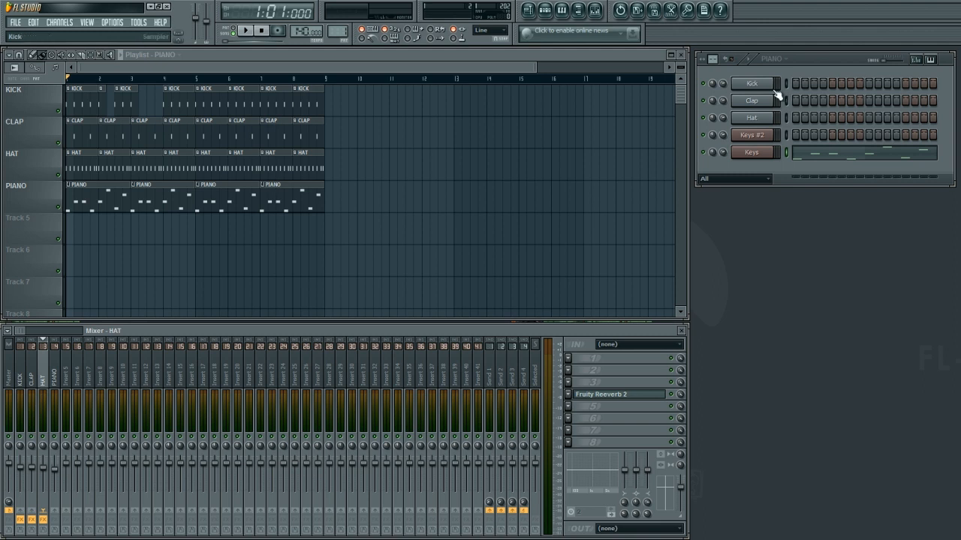
pyautogui.moveTo(815, 52); pyautogui.dragTo(818, 52)
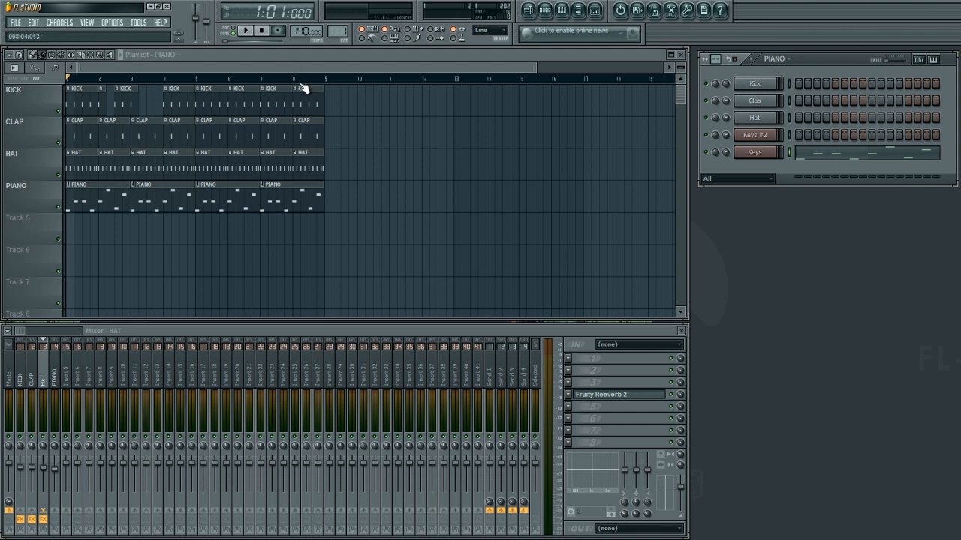
# - Preview the VEC2 Loops 001 sample from the browser's VEC2 Loops folder and place it at the start of playlist Track 5
pyautogui.click(578, 10)
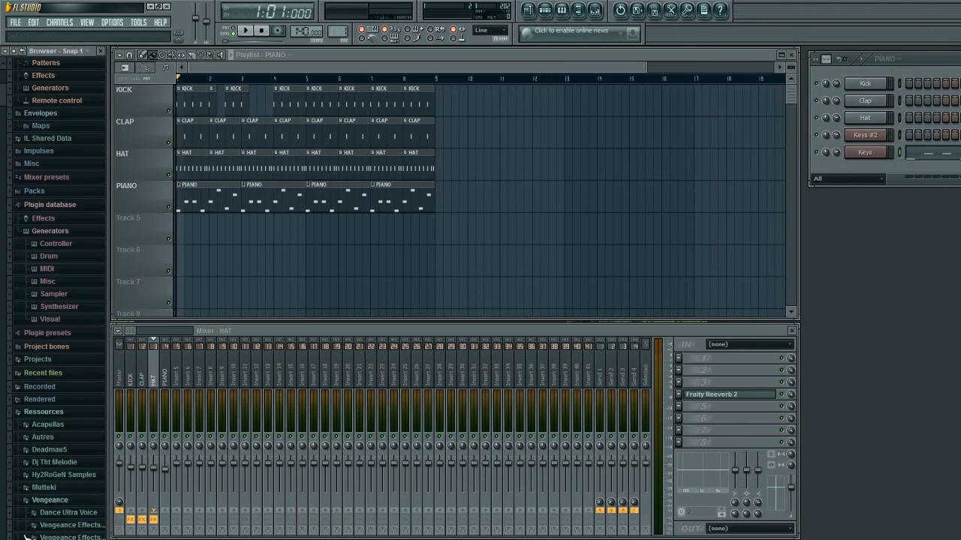
pyautogui.scroll(-5, 53, 337)
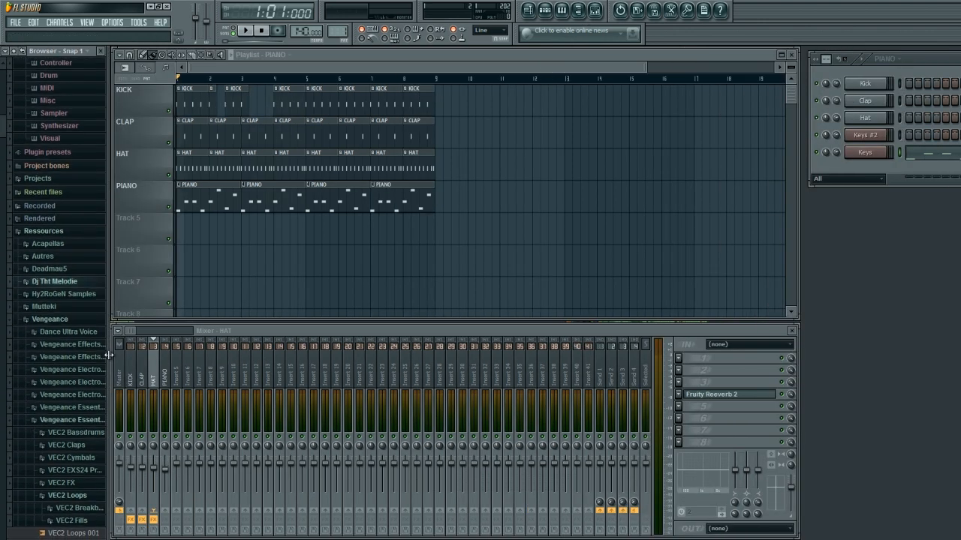
pyautogui.click(73, 533)
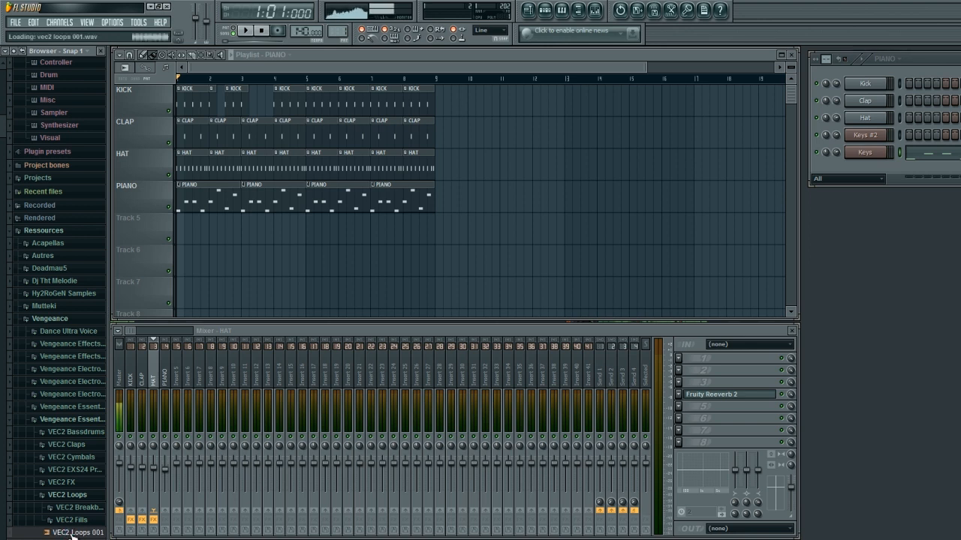
pyautogui.moveTo(73, 533); pyautogui.dragTo(201, 227)
pyautogui.click(261, 31)
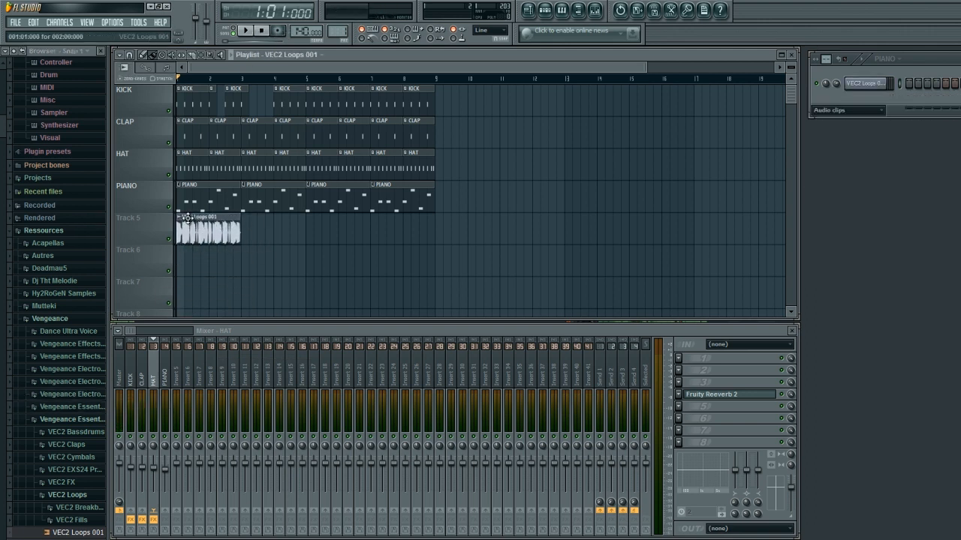
# - Hide the browser and route the VEC2 Loops 001 channel to mixer track 5 in its channel settings
pyautogui.moveTo(894, 61); pyautogui.dragTo(746, 84)
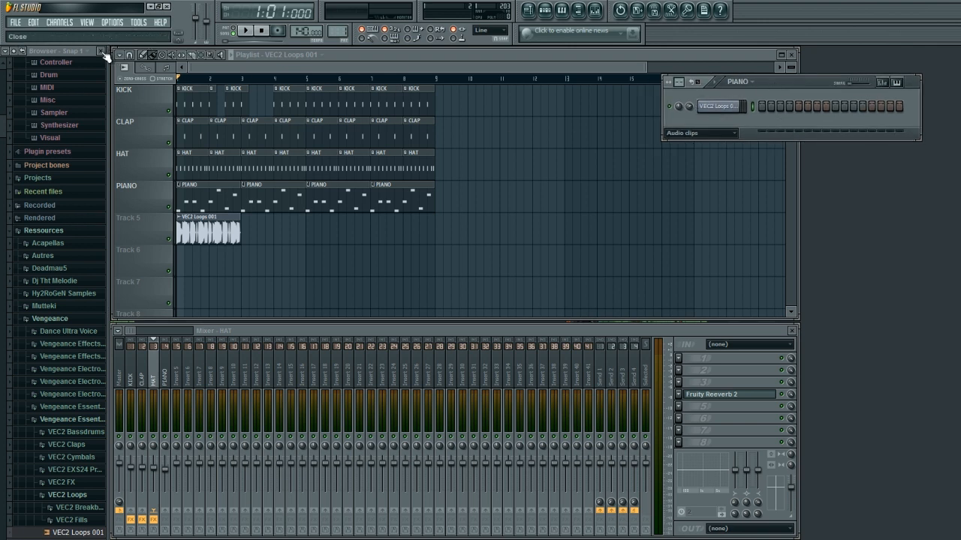
pyautogui.hotkey('alt', 'F8')
pyautogui.moveTo(664, 83); pyautogui.dragTo(807, 59)
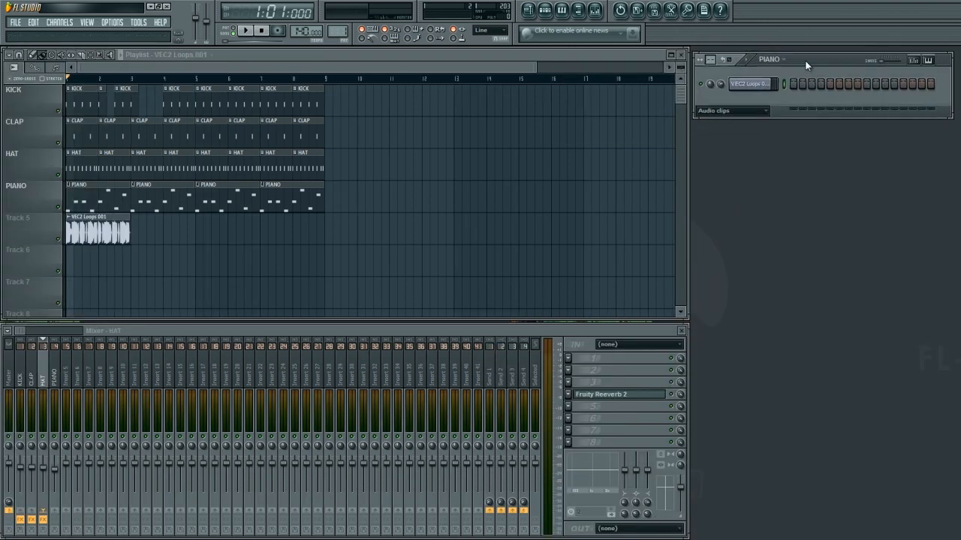
pyautogui.click(760, 88)
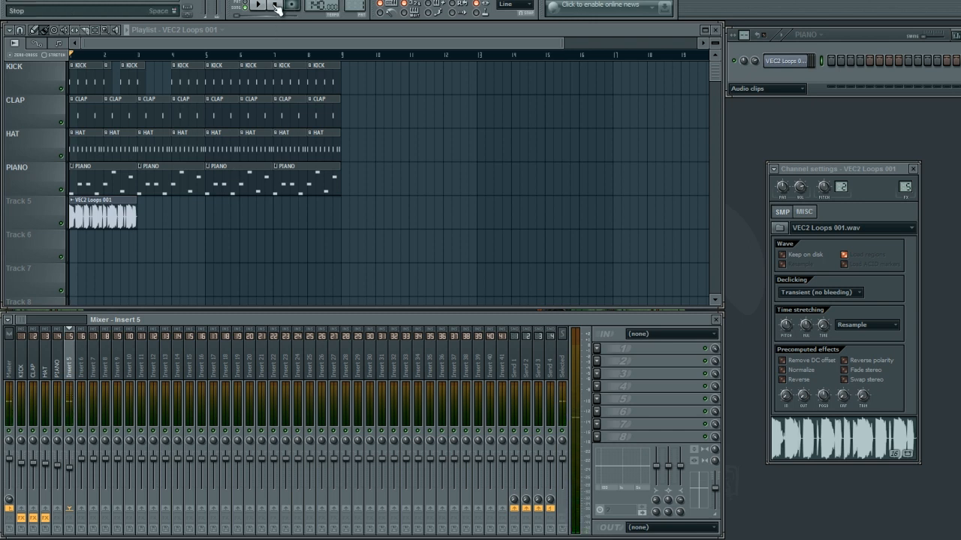
pyautogui.moveTo(92, 202)
pyautogui.mouseDown()
pyautogui.moveTo(133, 204)
pyautogui.moveTo(91, 205)
pyautogui.mouseUp()
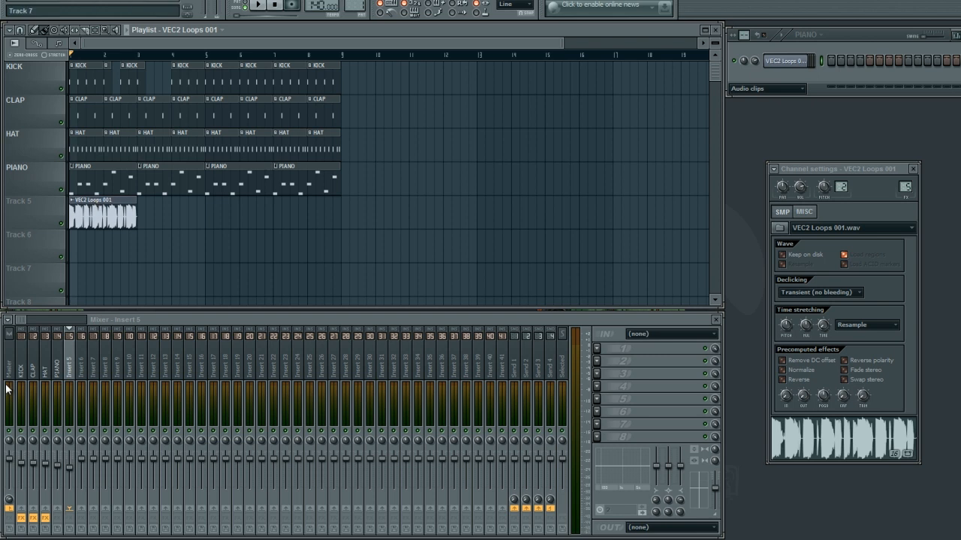
# - Show all channels in the channel rack and set the project tempo to 130
pyautogui.click(780, 88)
pyautogui.click(764, 105)
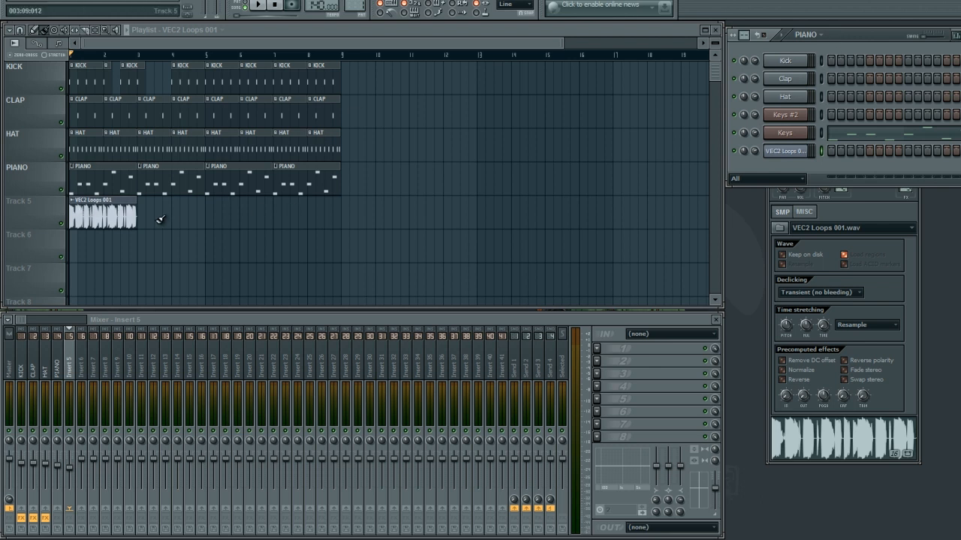
pyautogui.click(883, 206)
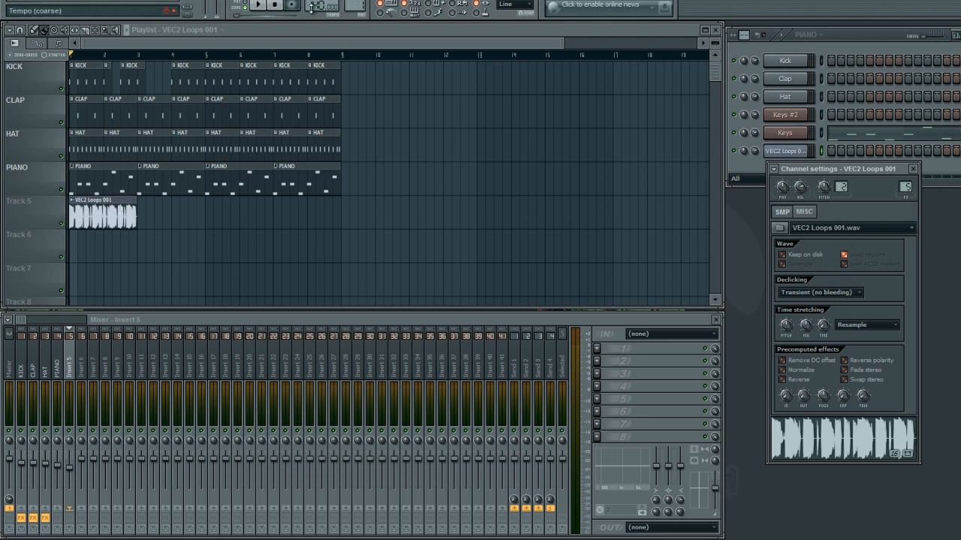
pyautogui.moveTo(319, 6); pyautogui.dragTo(320, 31)
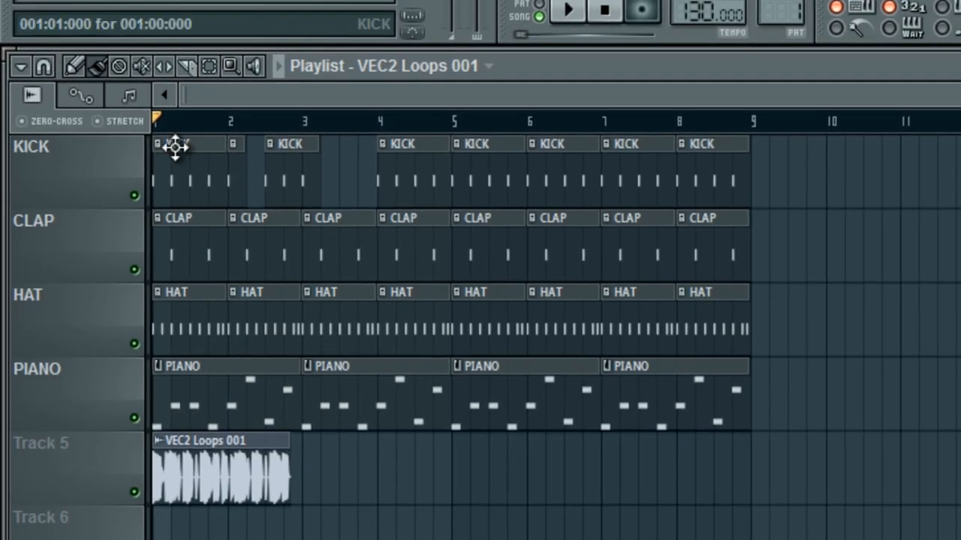
# - Try to align the end of the VEC2 Loops 001 clip with bar 3 while grid snapping is on
pyautogui.moveTo(290, 442)
pyautogui.mouseDown()
pyautogui.moveTo(454, 447)
pyautogui.moveTo(287, 465)
pyautogui.moveTo(322, 461)
pyautogui.moveTo(305, 463)
pyautogui.moveTo(322, 457)
pyautogui.moveTo(290, 445)
pyautogui.moveTo(300, 454)
pyautogui.mouseUp()
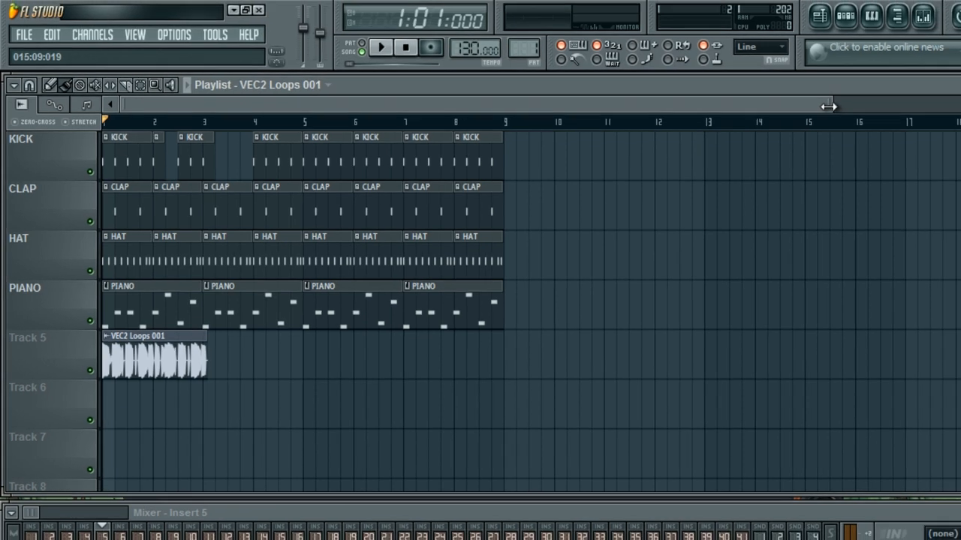
pyautogui.moveTo(839, 104)
pyautogui.mouseDown()
pyautogui.moveTo(214, 97)
pyautogui.moveTo(180, 107)
pyautogui.moveTo(241, 114)
pyautogui.moveTo(252, 105)
pyautogui.moveTo(220, 107)
pyautogui.mouseUp()
pyautogui.moveTo(533, 339); pyautogui.dragTo(444, 351)
pyautogui.moveTo(221, 101); pyautogui.dragTo(196, 105)
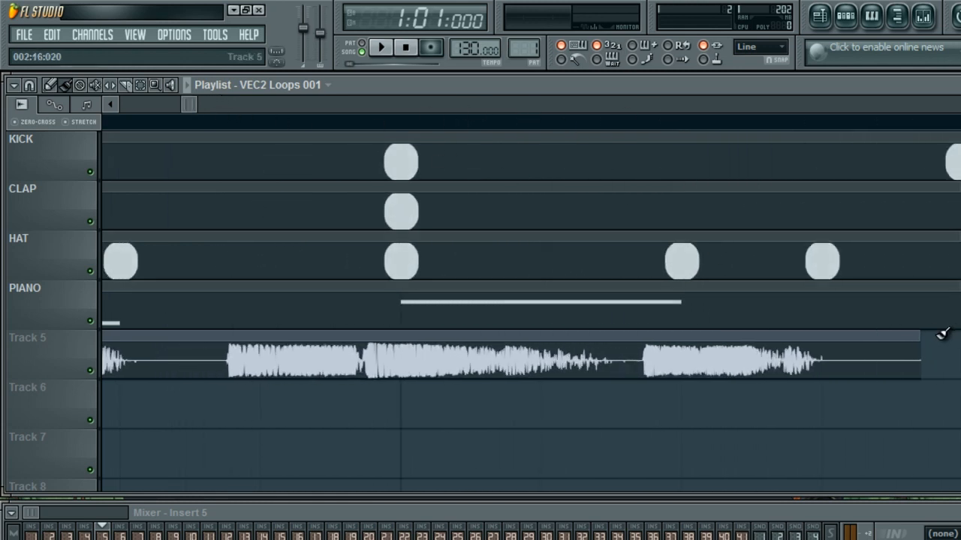
pyautogui.moveTo(909, 343); pyautogui.dragTo(887, 361)
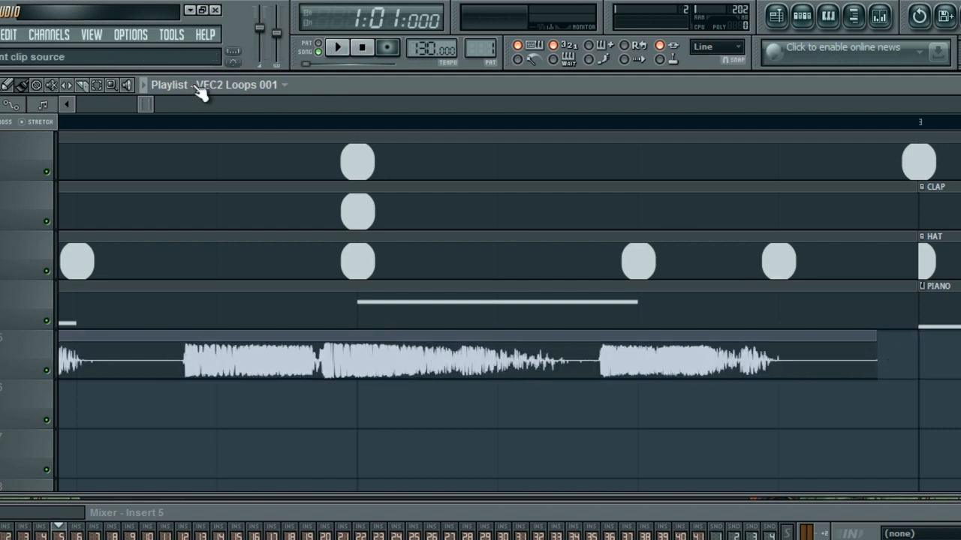
pyautogui.moveTo(153, 109); pyautogui.dragTo(174, 106)
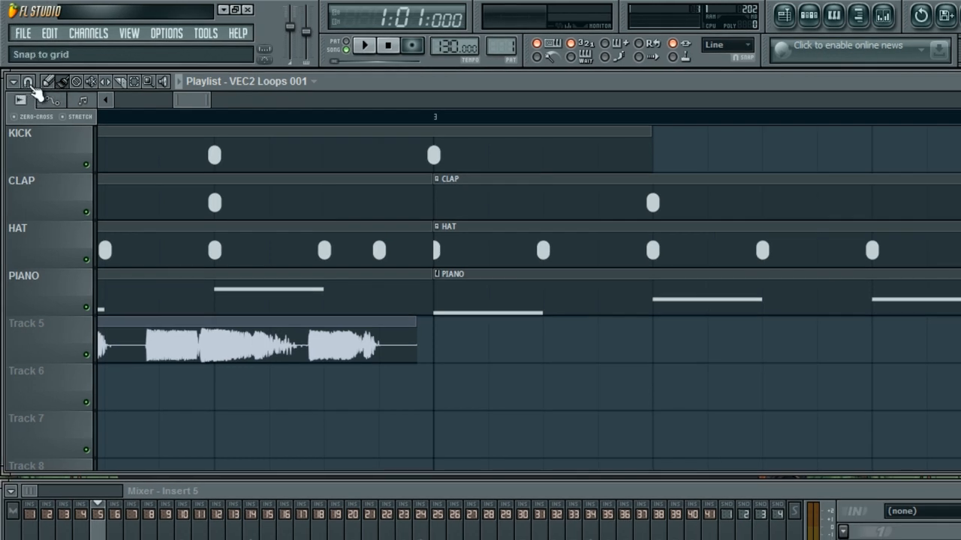
# - Set the playlist snap to (none) and extend the VEC2 Loops 001 clip exactly to the start of bar 3
pyautogui.click(28, 82)
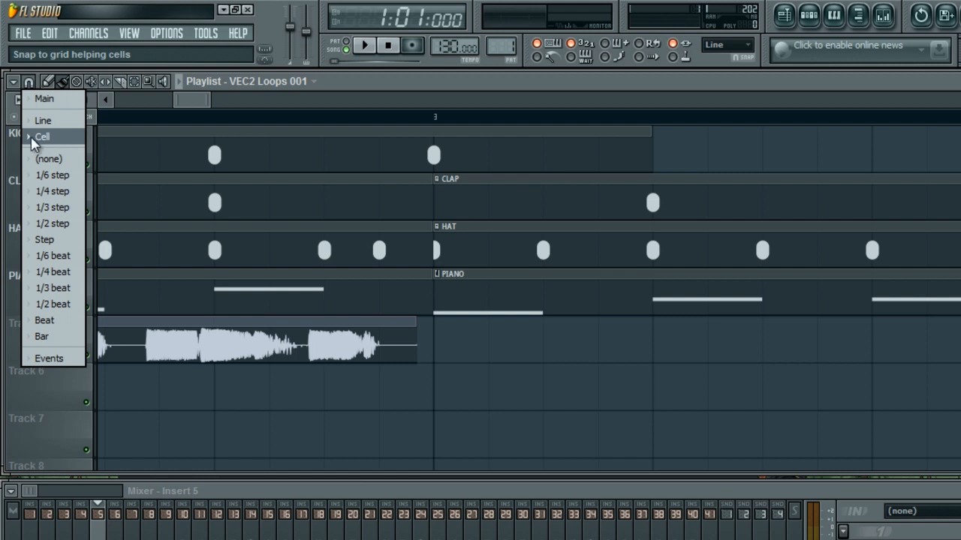
pyautogui.click(39, 154)
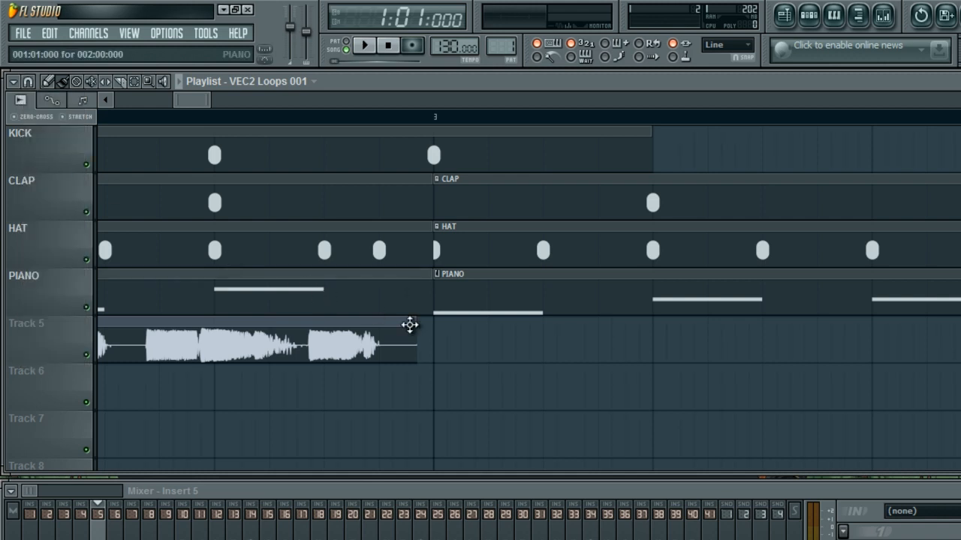
pyautogui.moveTo(418, 347)
pyautogui.mouseDown()
pyautogui.moveTo(440, 349)
pyautogui.moveTo(409, 350)
pyautogui.moveTo(440, 351)
pyautogui.moveTo(409, 352)
pyautogui.moveTo(429, 359)
pyautogui.moveTo(435, 354)
pyautogui.moveTo(414, 354)
pyautogui.moveTo(458, 335)
pyautogui.moveTo(465, 338)
pyautogui.moveTo(442, 342)
pyautogui.moveTo(473, 344)
pyautogui.moveTo(432, 348)
pyautogui.mouseUp()
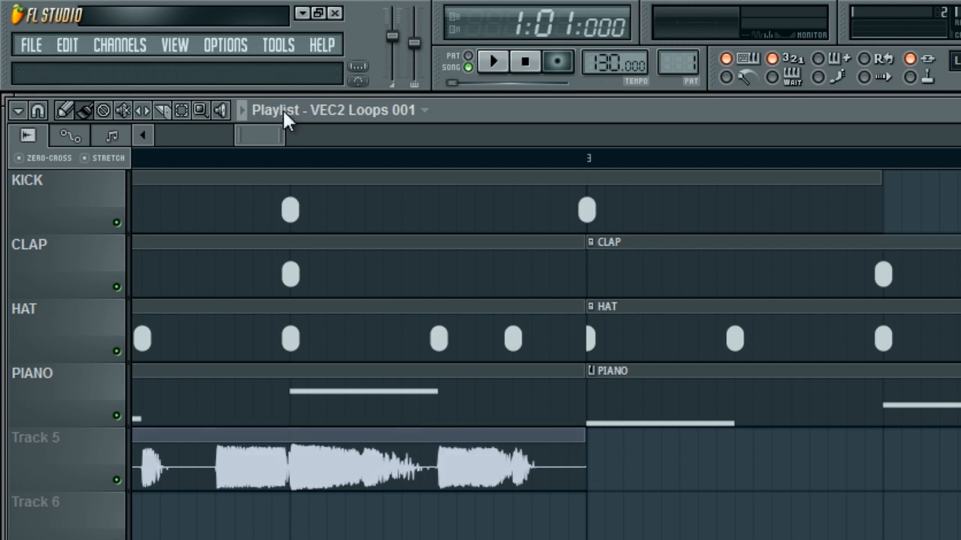
# - Set the playlist snap to Cell and add three more VEC2 Loops 001 clips on Track 5, filling it up to bar 9
pyautogui.click(39, 111)
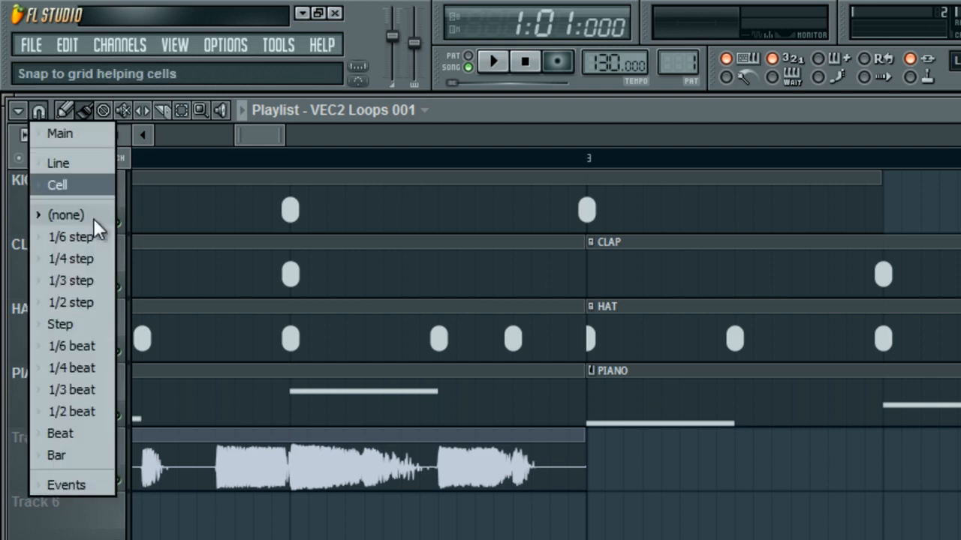
pyautogui.click(56, 185)
pyautogui.moveTo(277, 135); pyautogui.dragTo(821, 135)
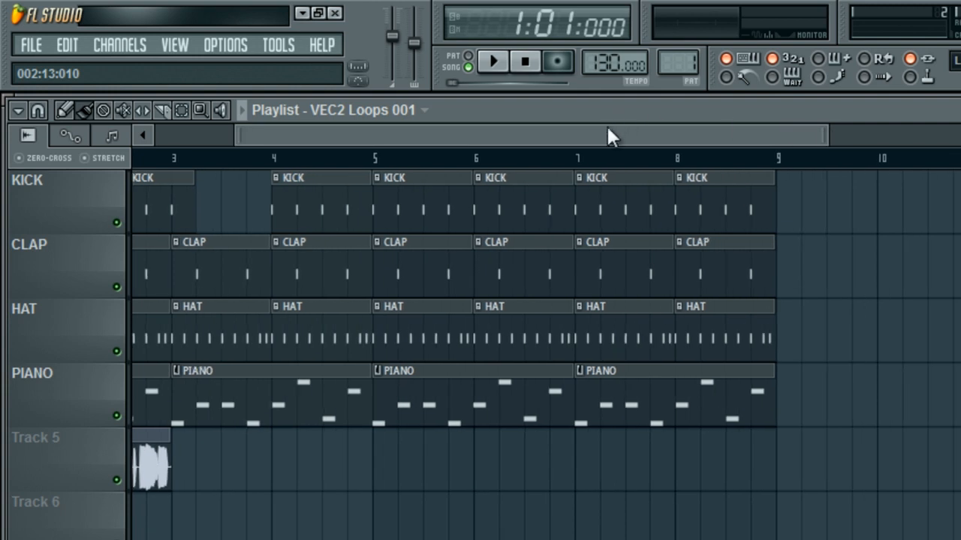
pyautogui.moveTo(749, 128); pyautogui.dragTo(809, 135)
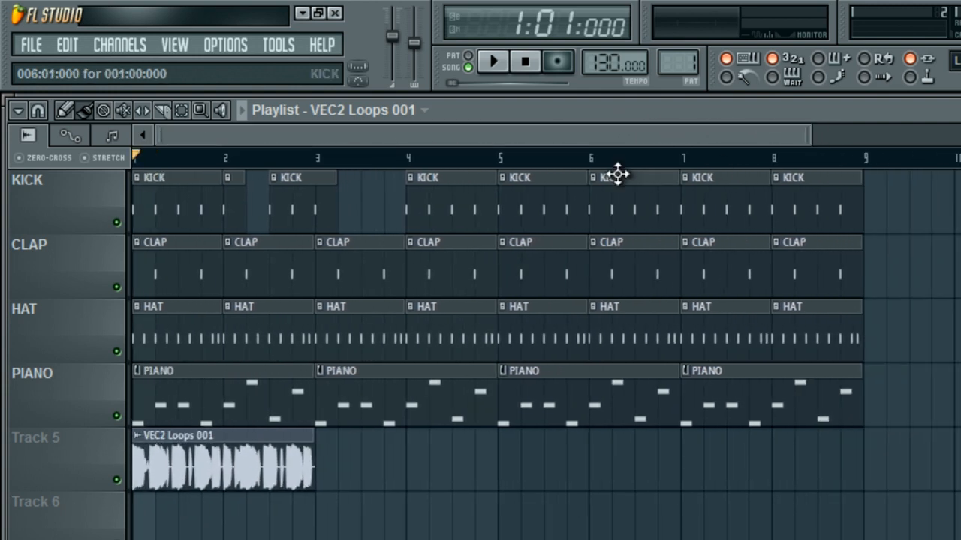
pyautogui.click(330, 461)
pyautogui.click(532, 457)
pyautogui.moveTo(596, 450); pyautogui.dragTo(573, 451)
pyautogui.click(709, 471)
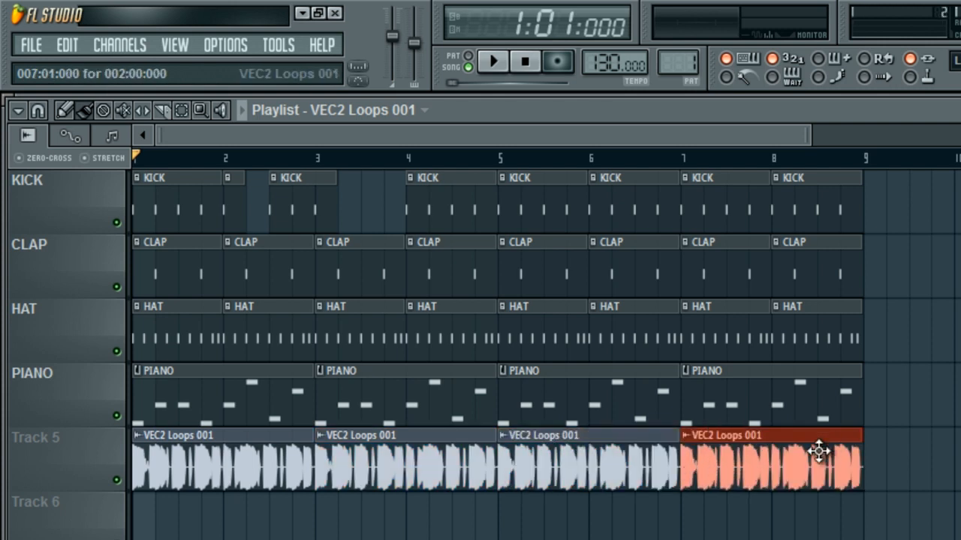
# - Play the start of the song to hear the repeated loop with the beat, and stop playback
pyautogui.click(495, 63)
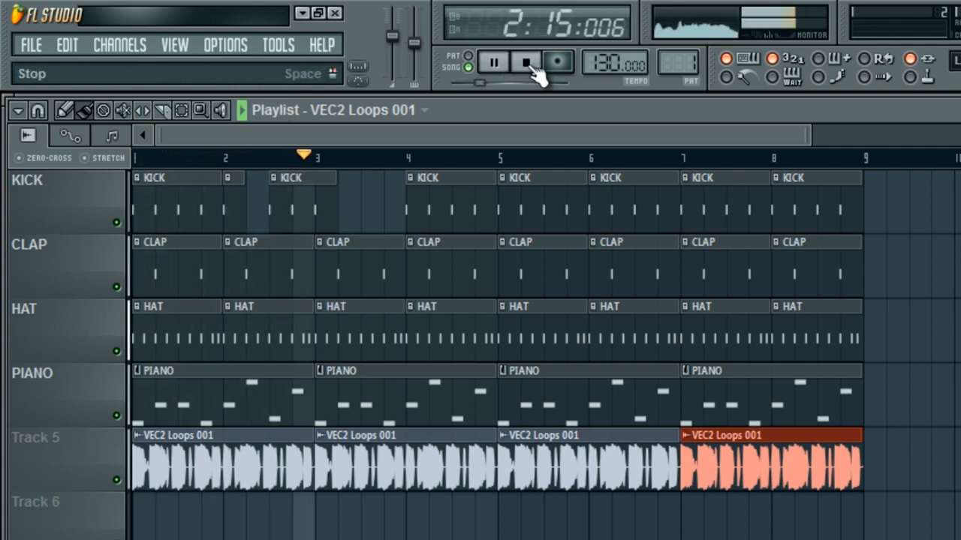
pyautogui.click(529, 63)
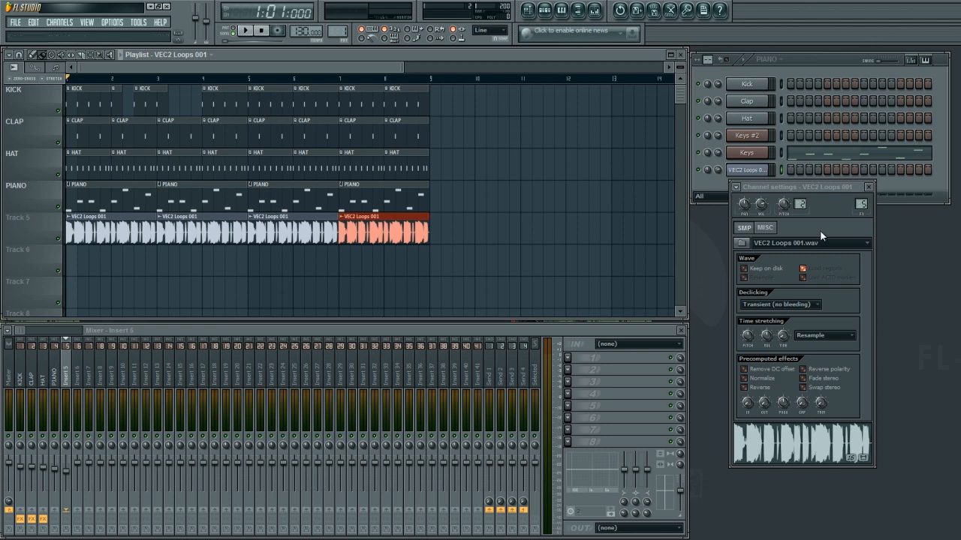
# - Audition the next loops in the browser and replace the sample in the VEC2 Loops 001 channel with VEC2 Loops 004
pyautogui.moveTo(813, 189); pyautogui.dragTo(535, 126)
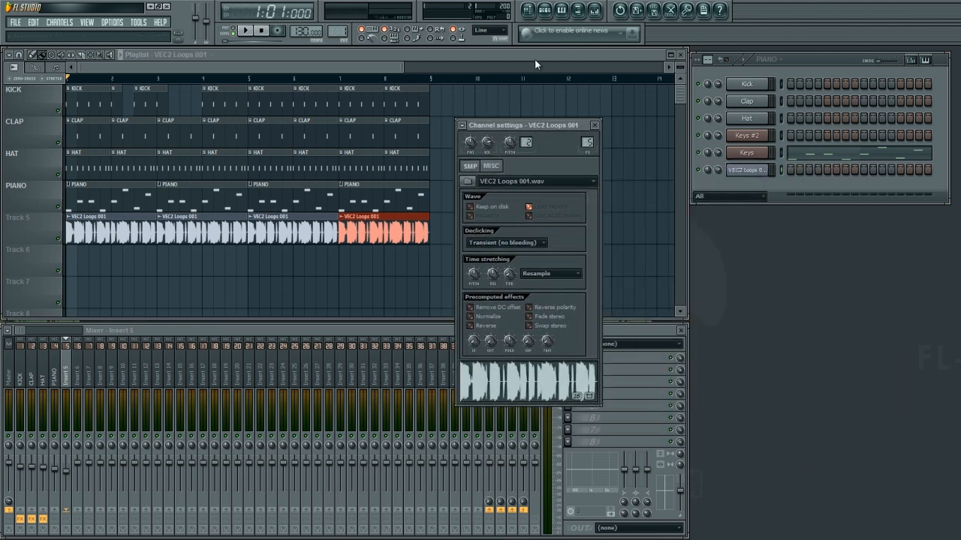
pyautogui.click(587, 13)
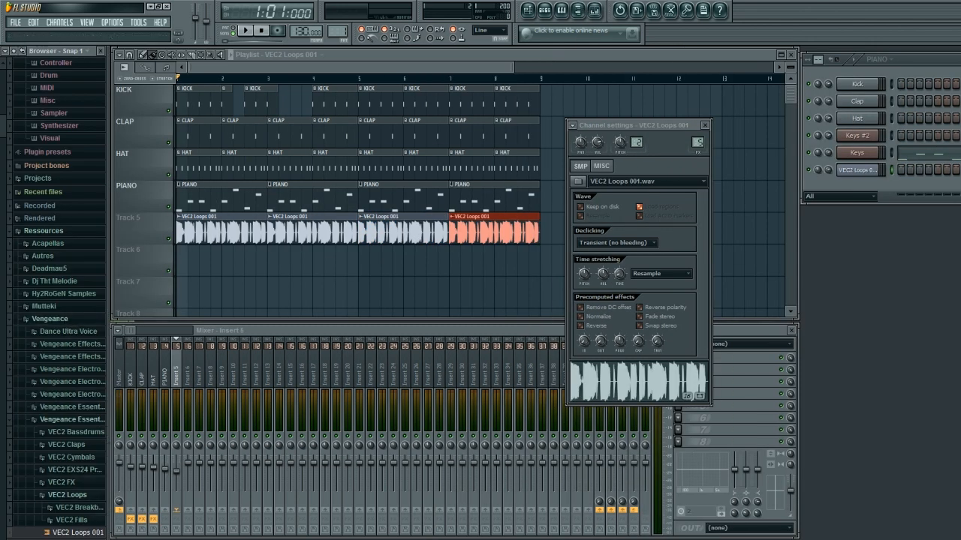
pyautogui.press('Down')
pyautogui.press('Down')
pyautogui.press('Down')
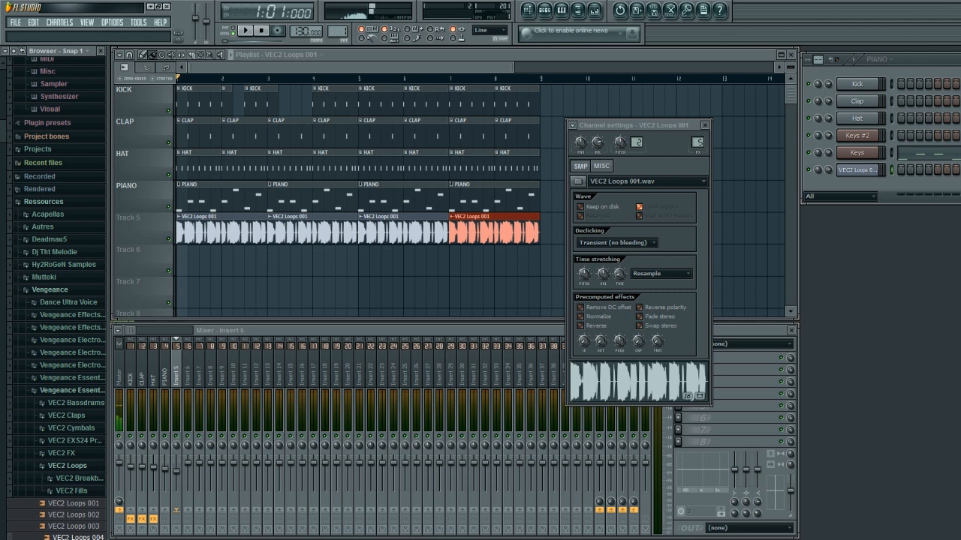
pyautogui.moveTo(76, 538); pyautogui.dragTo(634, 379)
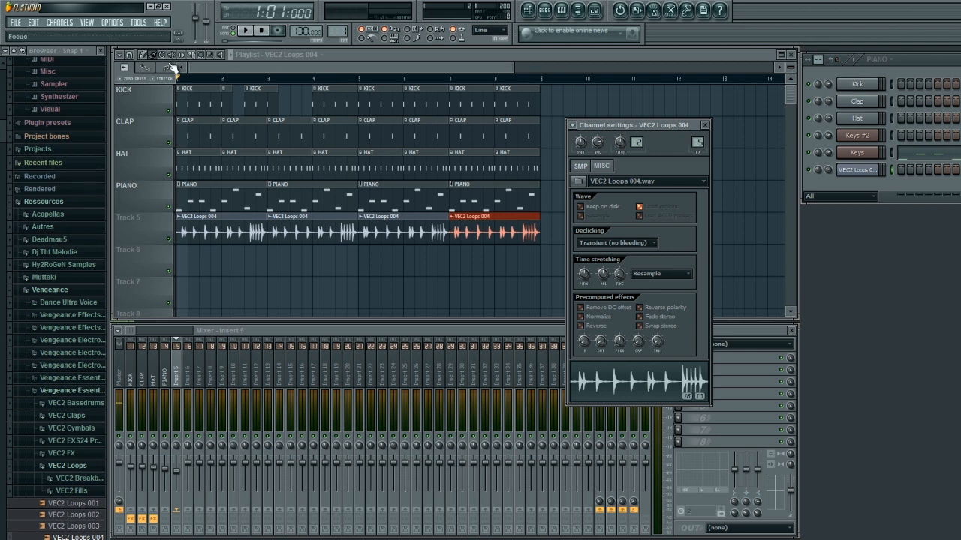
# - Play the song with the replaced loop and adjust the volume fader of mixer track Insert 5
pyautogui.click(248, 34)
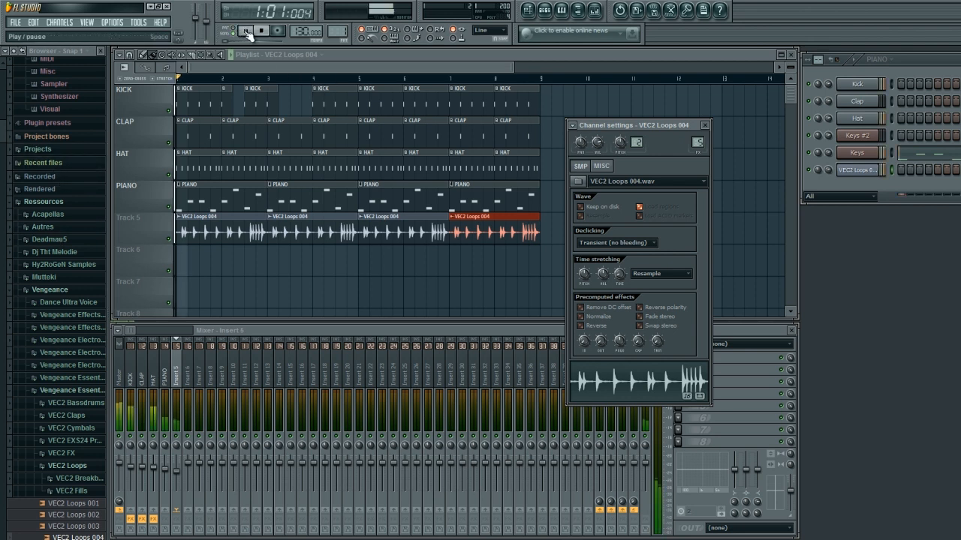
pyautogui.click(182, 470)
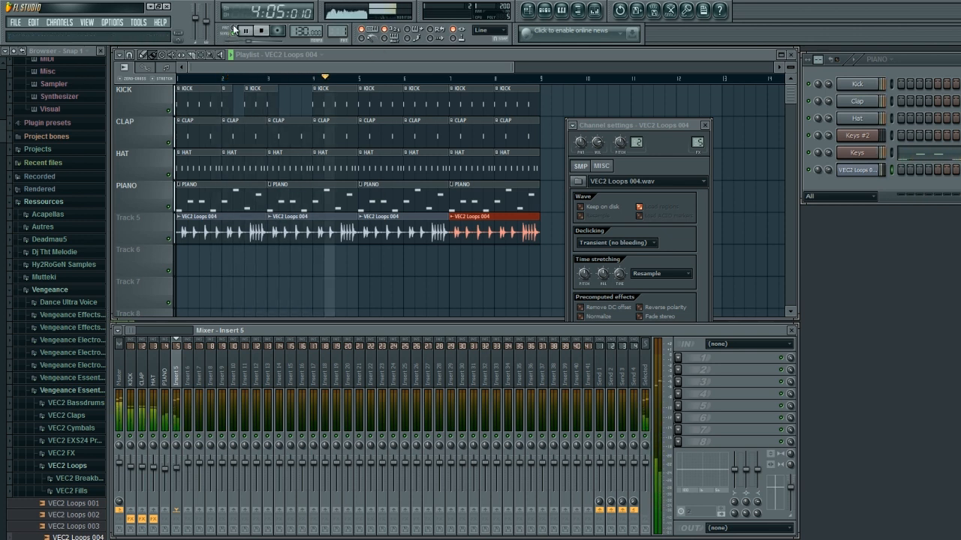
# - Stop playback and examine the channel settings of the kick, clap and hat samples
pyautogui.press('space')
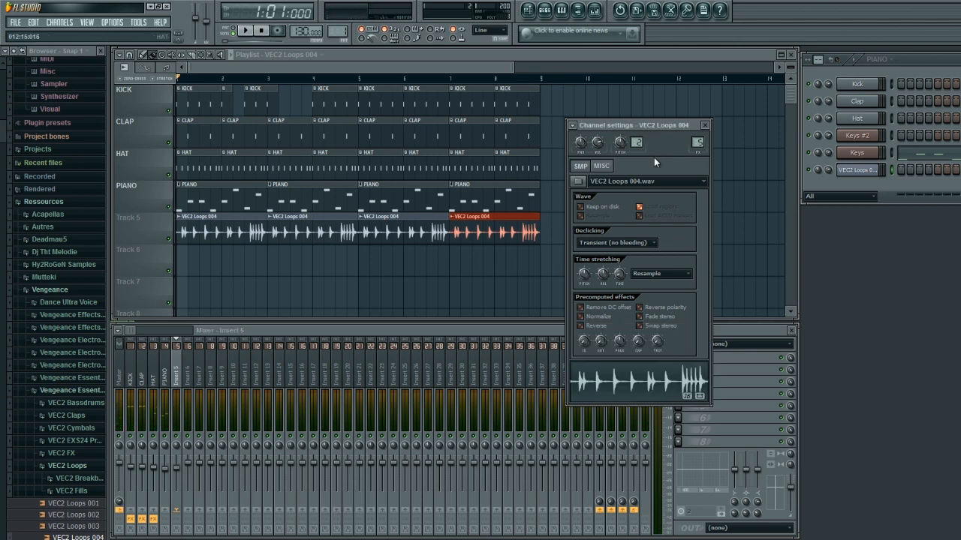
pyautogui.click(869, 88)
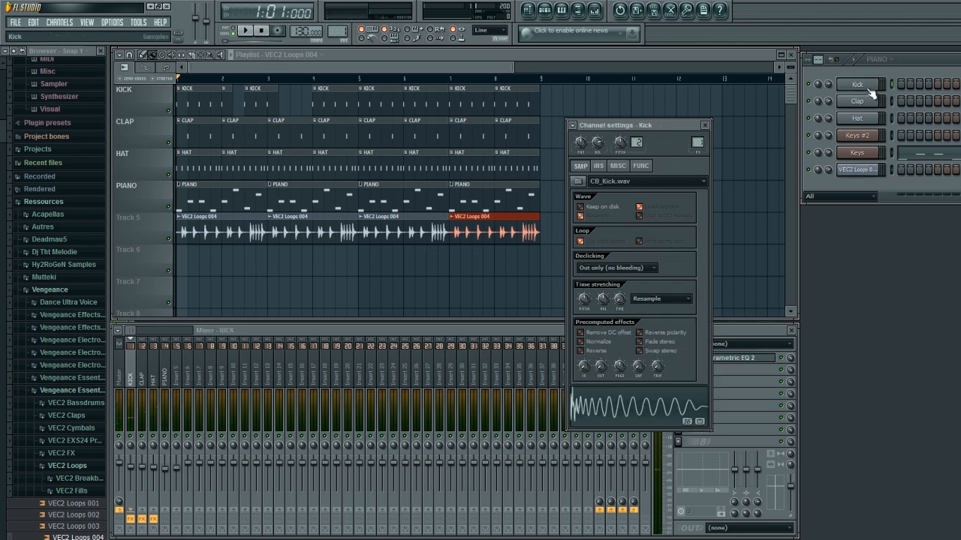
pyautogui.click(864, 102)
pyautogui.click(858, 121)
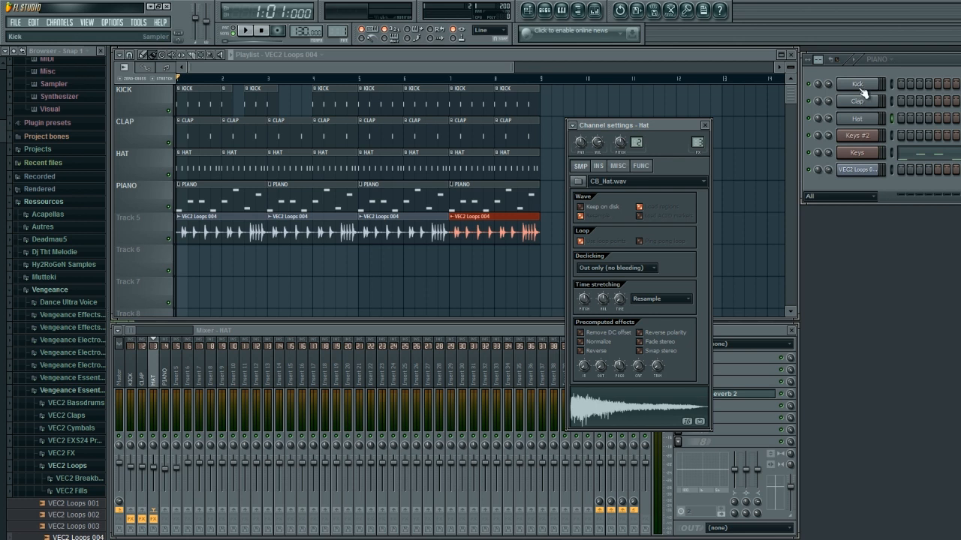
pyautogui.click(860, 87)
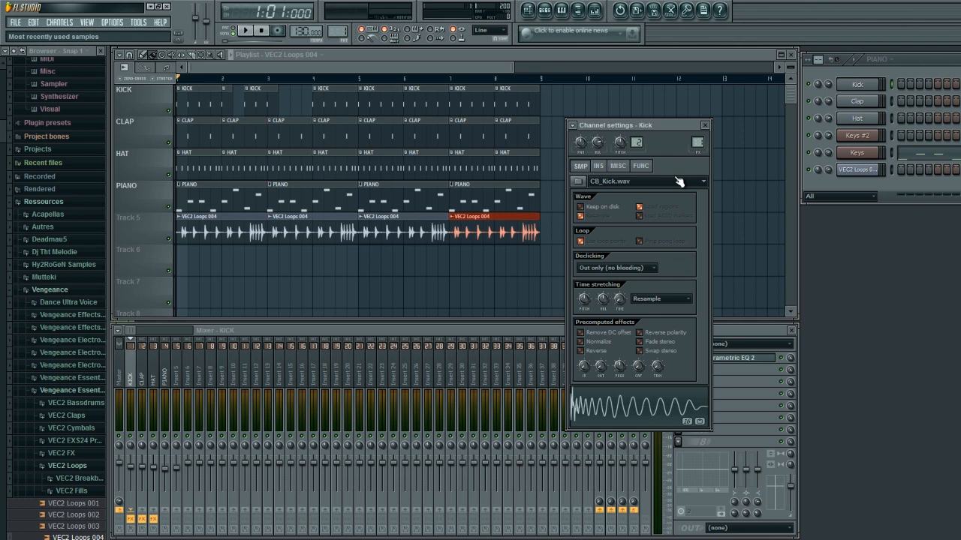
pyautogui.click(704, 125)
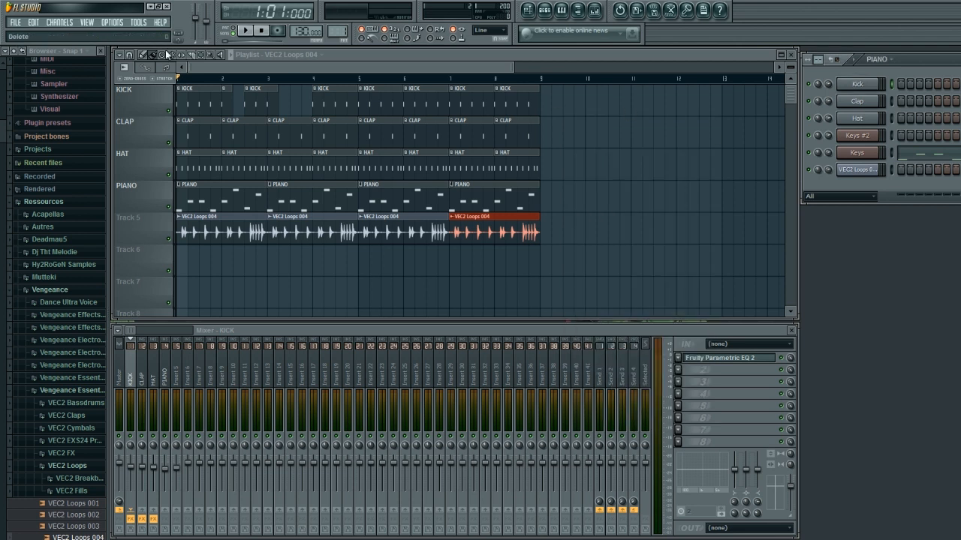
# - Hide the browser and set the project tempo to 150 BPM
pyautogui.click(584, 17)
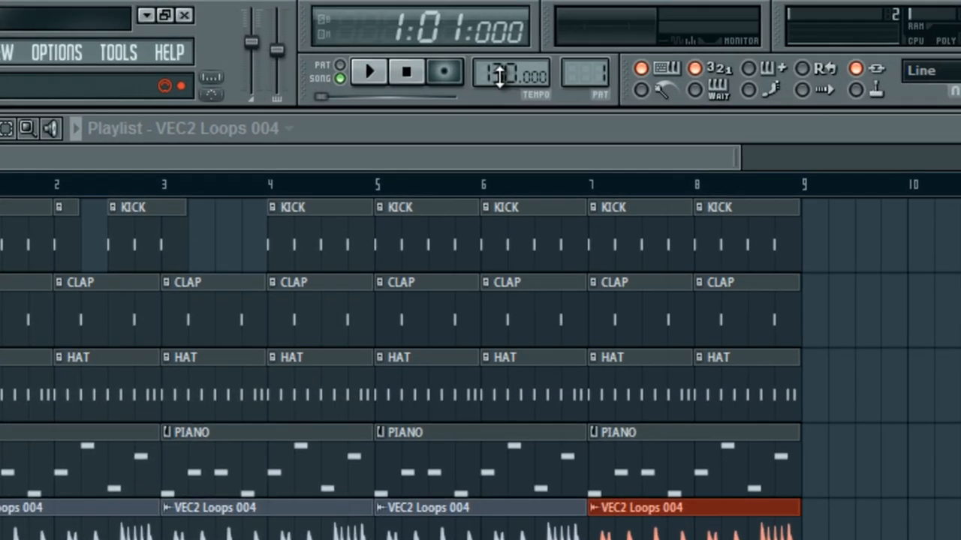
pyautogui.moveTo(337, 40); pyautogui.dragTo(337, 32)
pyautogui.moveTo(510, 73); pyautogui.dragTo(510, 65)
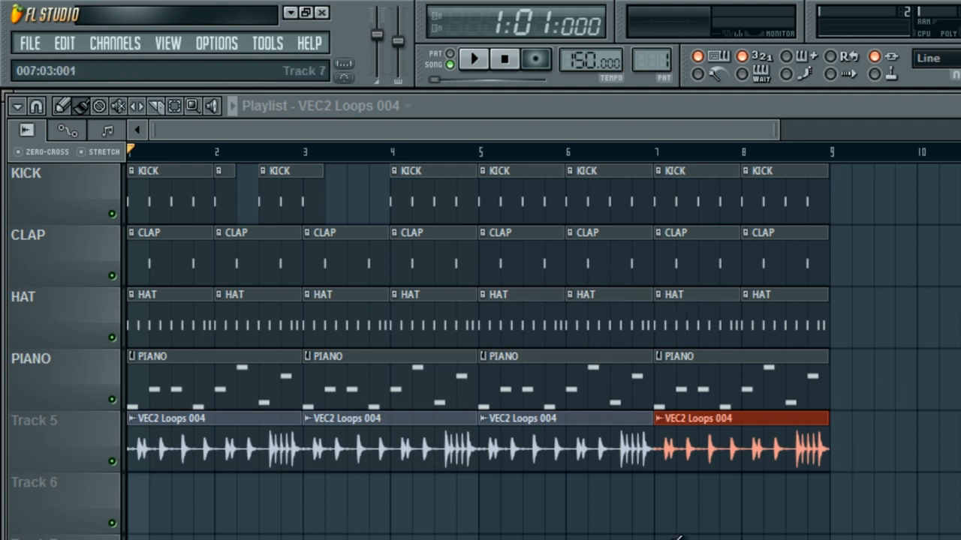
pyautogui.moveTo(584, 61); pyautogui.dragTo(582, 66)
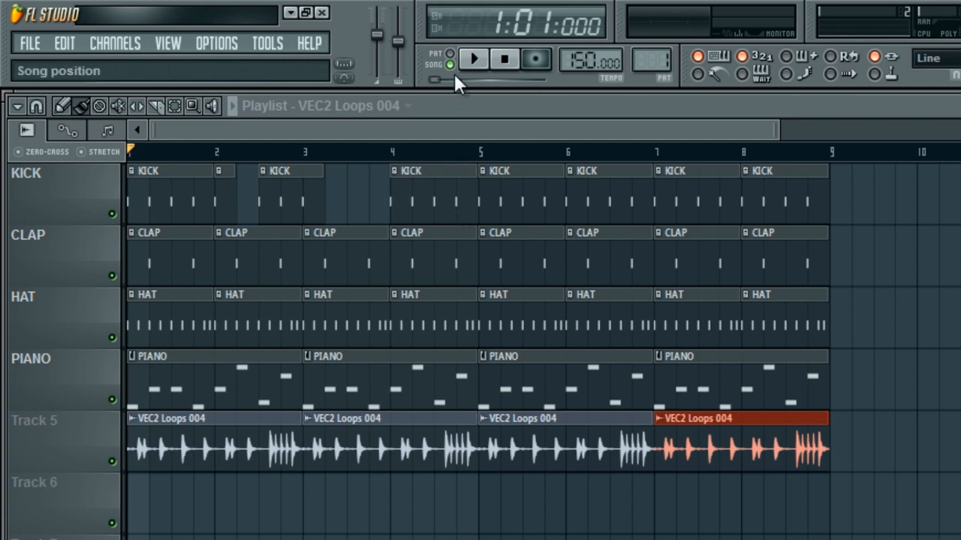
# - Play the opening bars of the song at the new tempo and stop playback
pyautogui.click(479, 66)
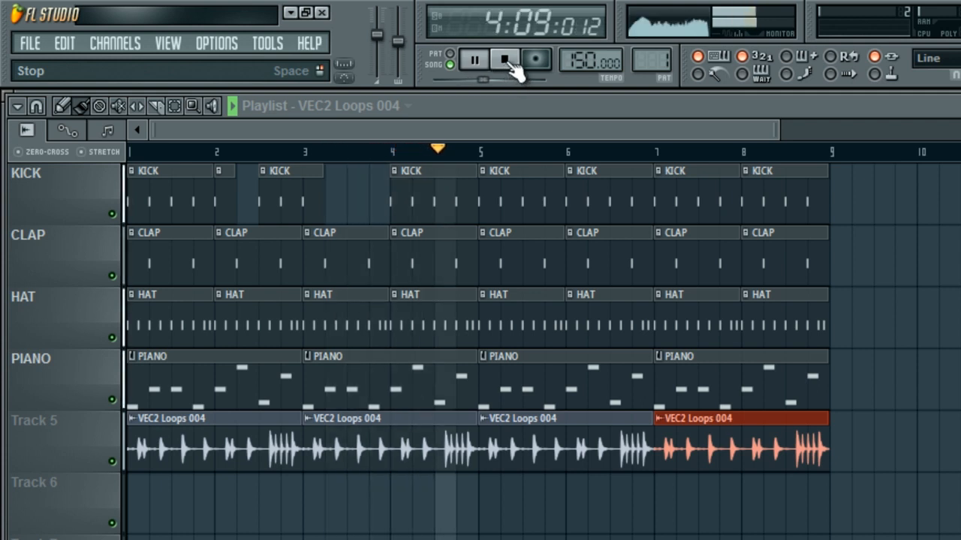
pyautogui.click(513, 65)
pyautogui.moveTo(373, 130); pyautogui.dragTo(271, 129)
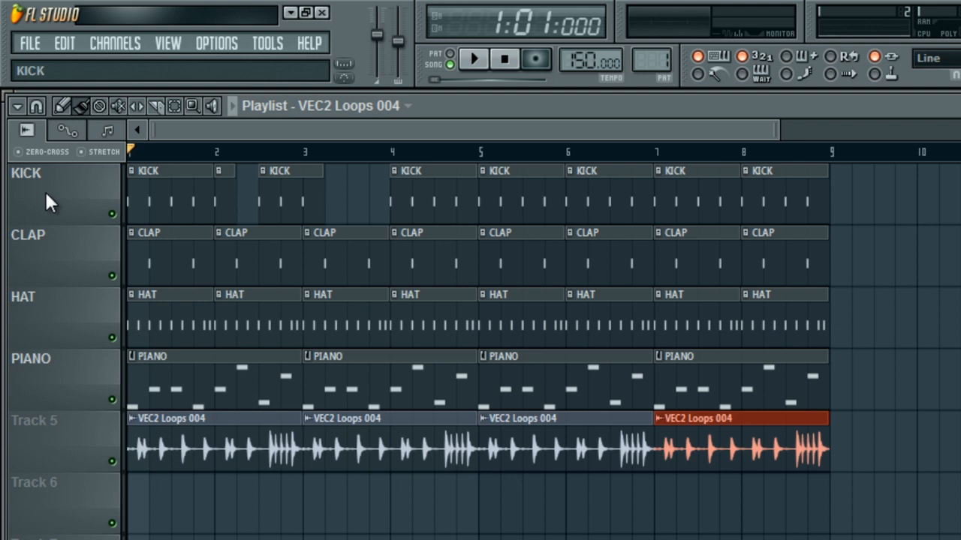
pyautogui.moveTo(589, 60)
pyautogui.mouseDown()
pyautogui.moveTo(570, 155)
pyautogui.moveTo(576, 50)
pyautogui.mouseUp()
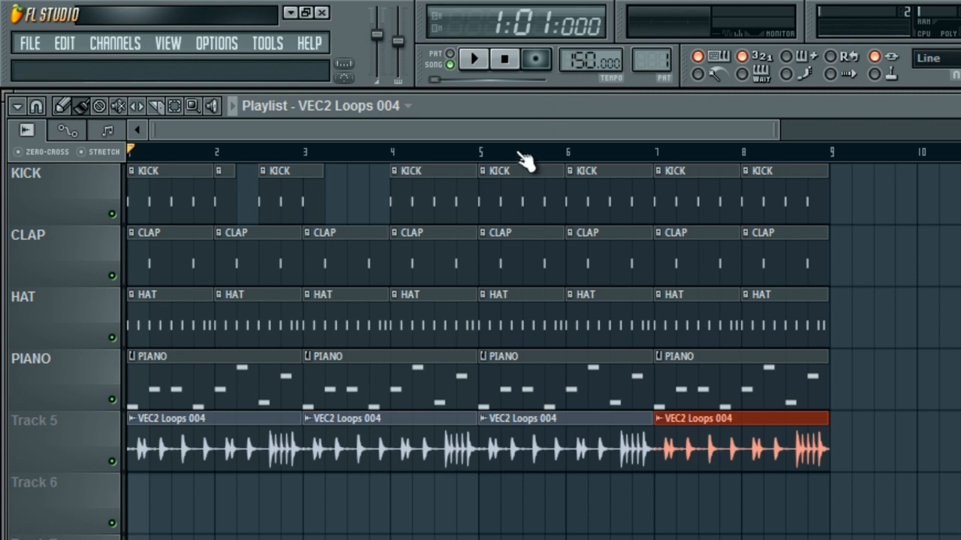
# - Solo Track 5 and play its loop while lowering the tempo to 104 BPM and raising it to 152 BPM
pyautogui.rightClick(112, 460)
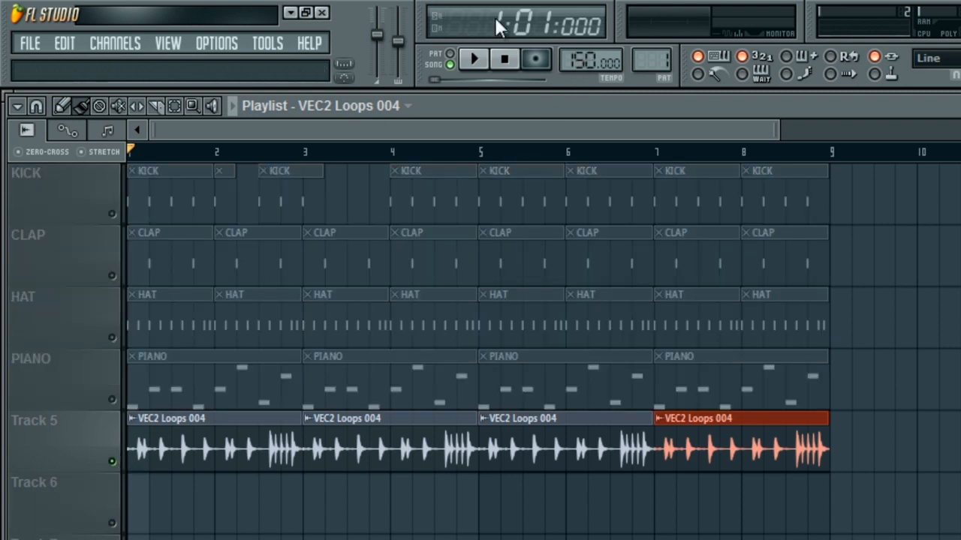
pyautogui.click(482, 64)
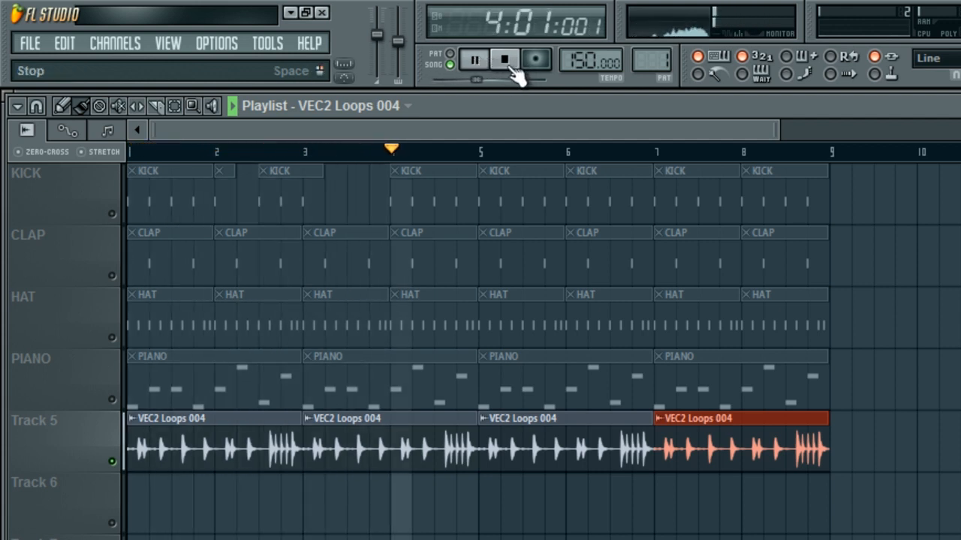
pyautogui.moveTo(573, 66); pyautogui.dragTo(575, 264)
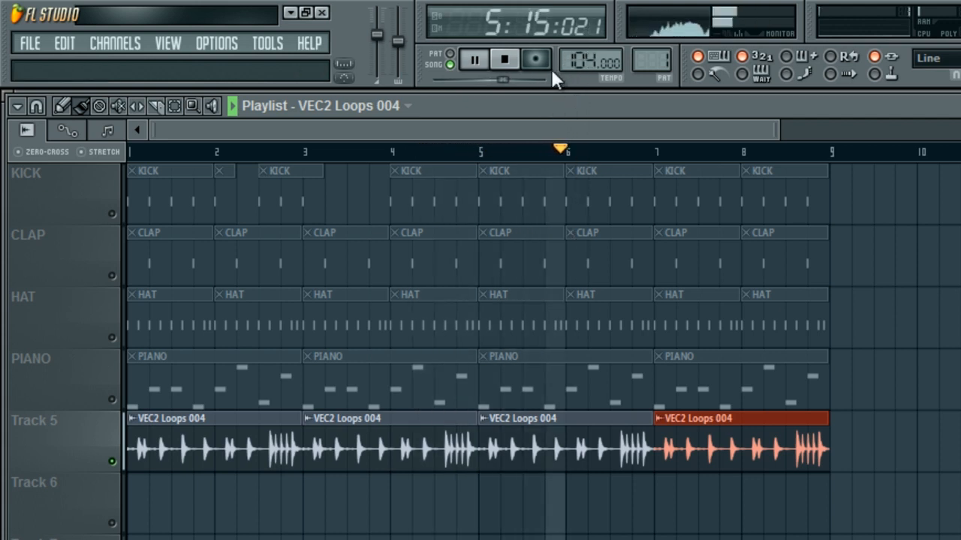
pyautogui.moveTo(578, 62); pyautogui.dragTo(578, 4)
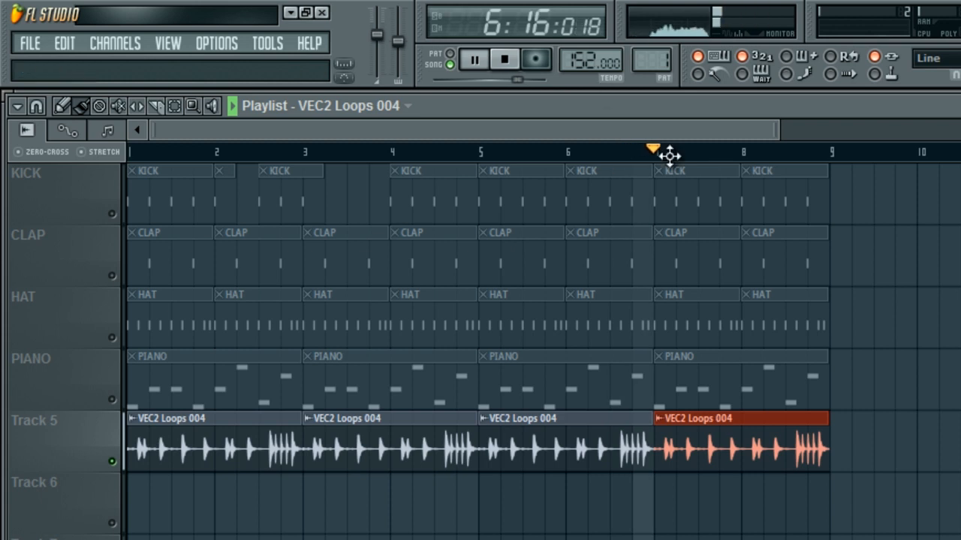
# - View the channel settings of the last VEC2 Loops 004 clip, close them and stop playback
pyautogui.doubleClick(743, 447)
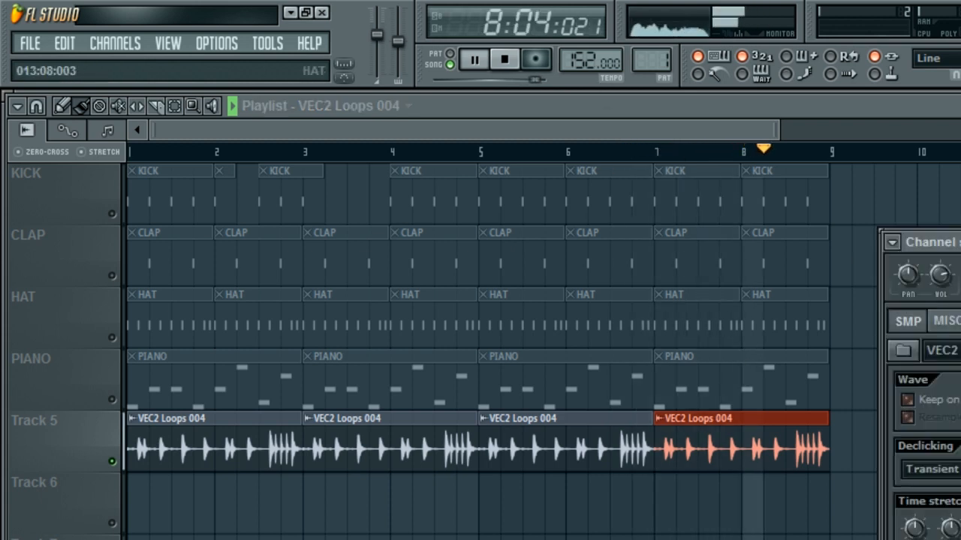
pyautogui.press('Escape')
pyautogui.click(510, 66)
# - Set the project tempo to 142 BPM and unsolo Track 5 so all playlist tracks are active
pyautogui.moveTo(590, 64); pyautogui.dragTo(601, 111)
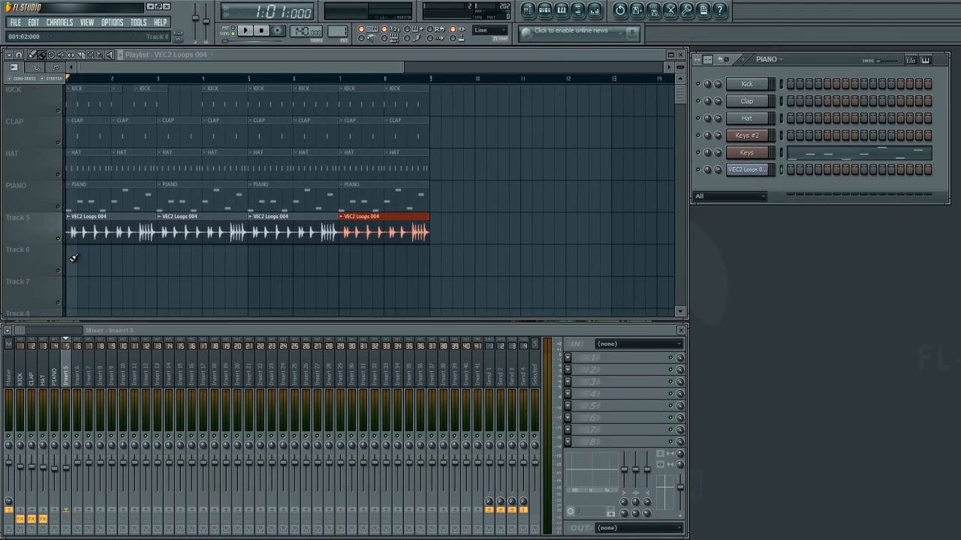
pyautogui.moveTo(301, 33)
pyautogui.mouseDown()
pyautogui.moveTo(301, 22)
pyautogui.moveTo(312, 36)
pyautogui.mouseUp()
pyautogui.rightClick(58, 239)
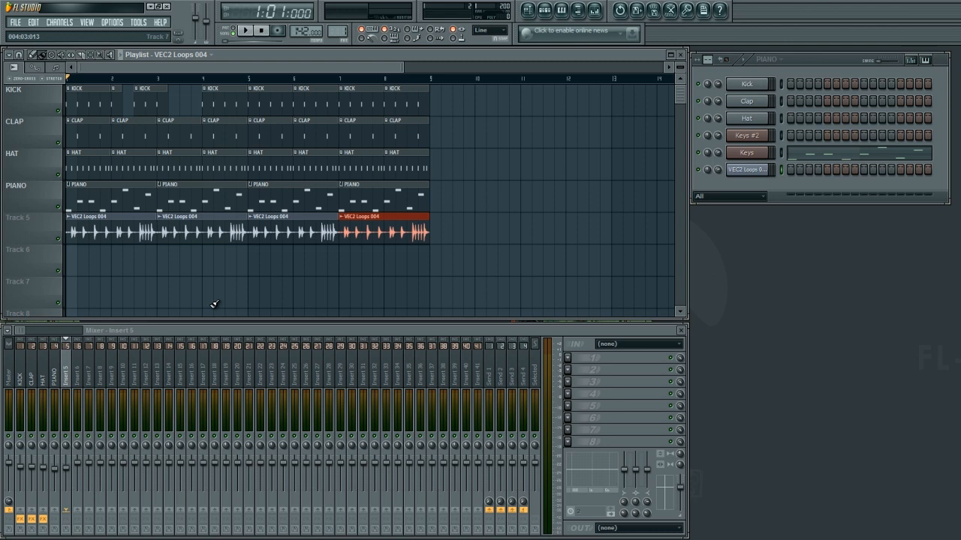